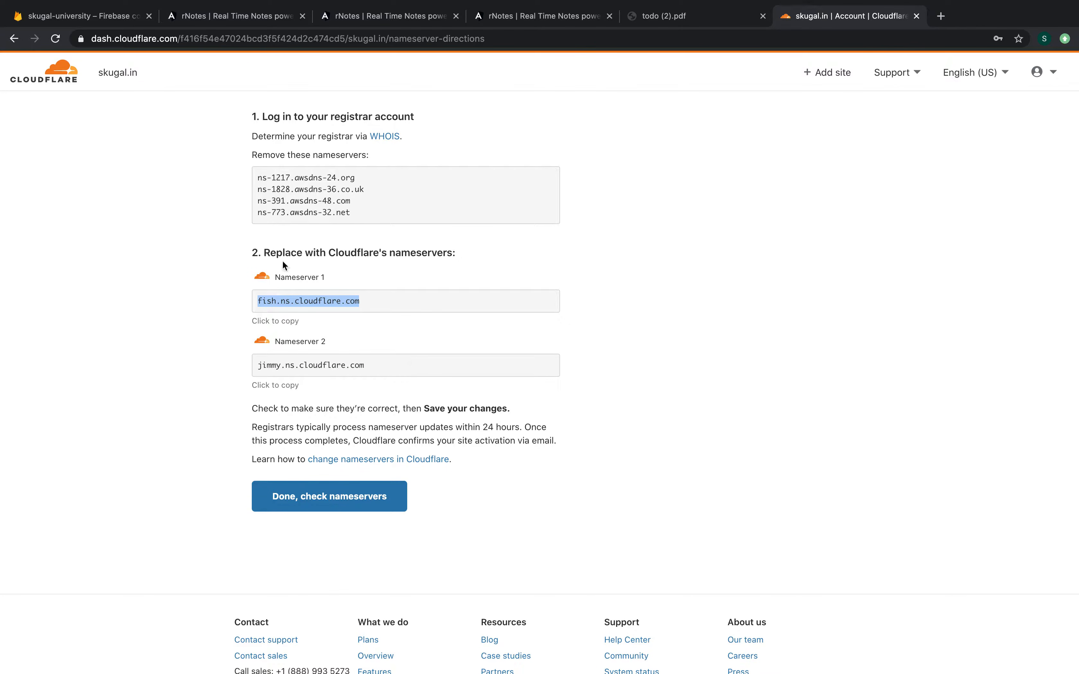
Select the first Cloudflare nameserver, fish.ns.cloudflare.com, and open the skugal.in domain settings in GoDaddy
{"action": "left_click", "coordinate": [262, 297]}
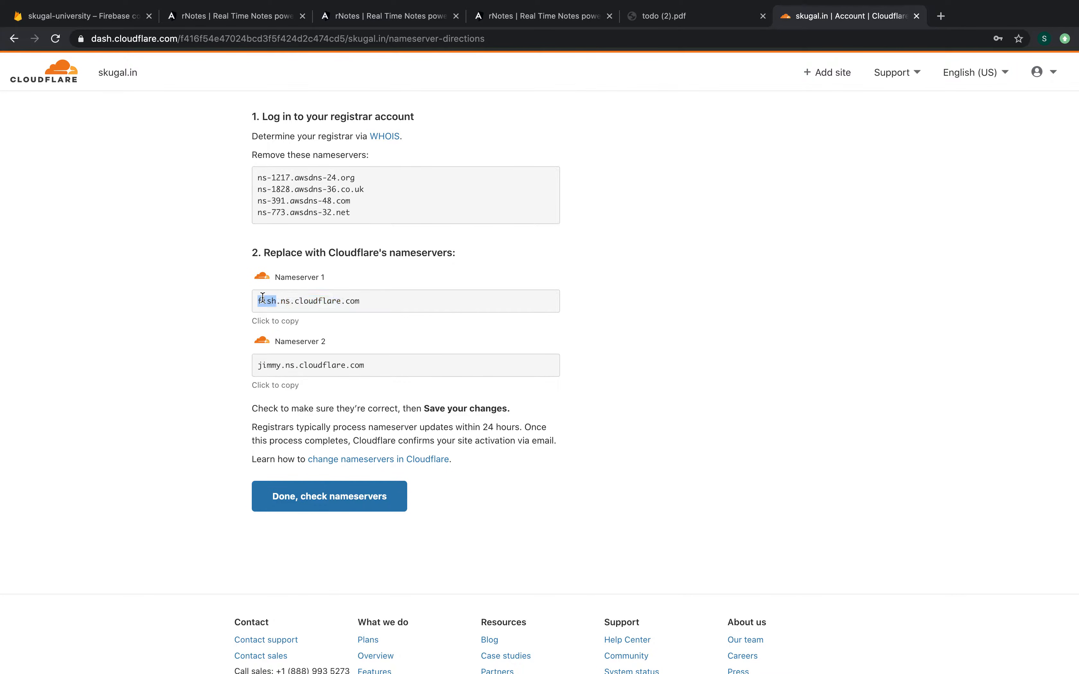
{"action": "key", "text": "ctrl+Right"}
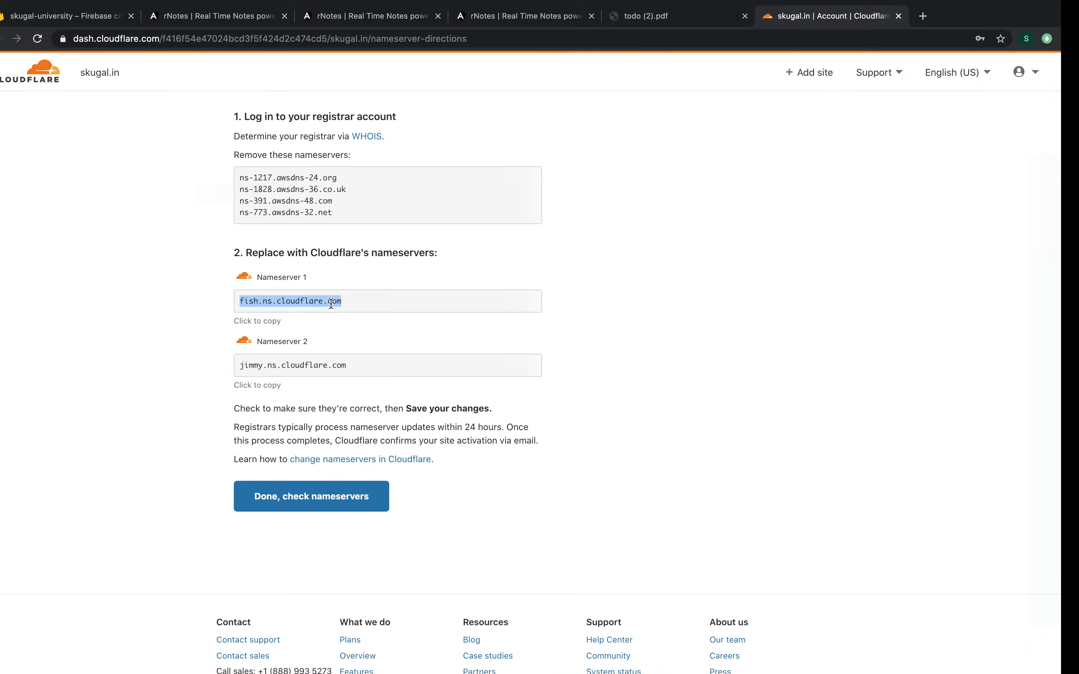
{"action": "left_click", "coordinate": [240, 354]}
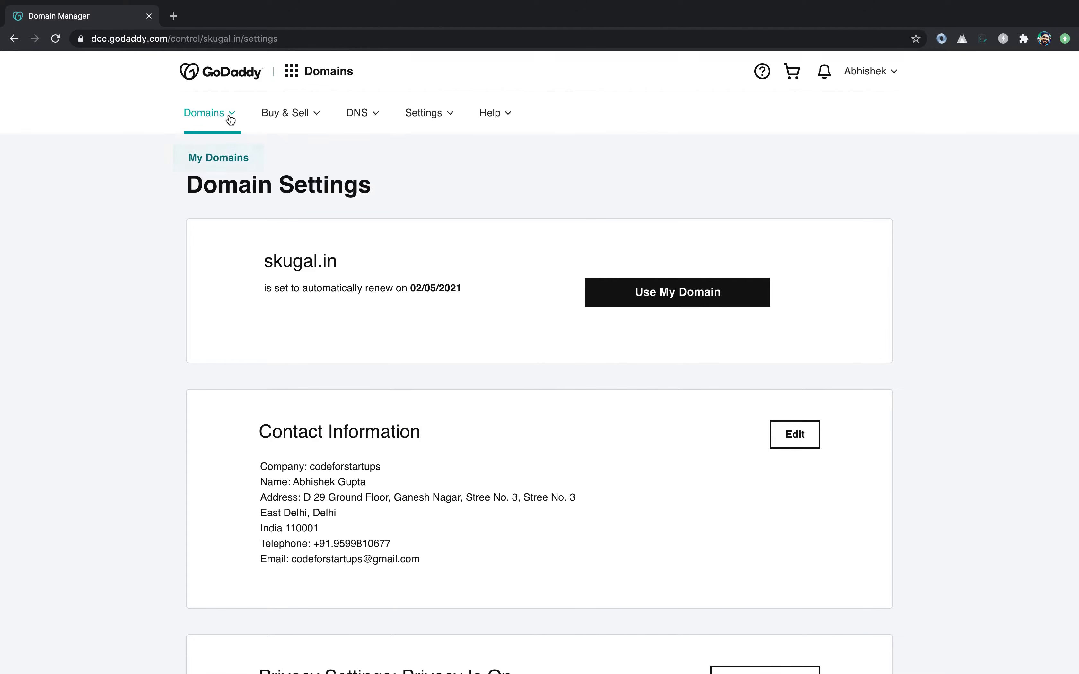
Go to the GoDaddy home page, open domain management from the account, and open the settings for skugal.in
{"action": "left_click", "coordinate": [230, 79]}
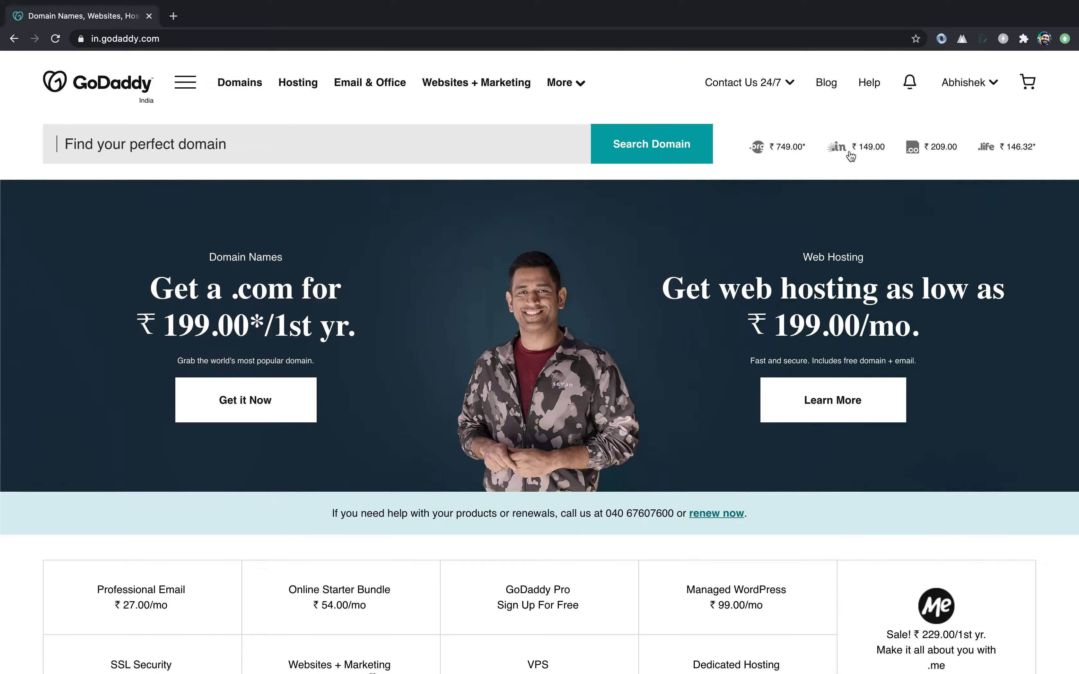
{"action": "left_click", "coordinate": [958, 85]}
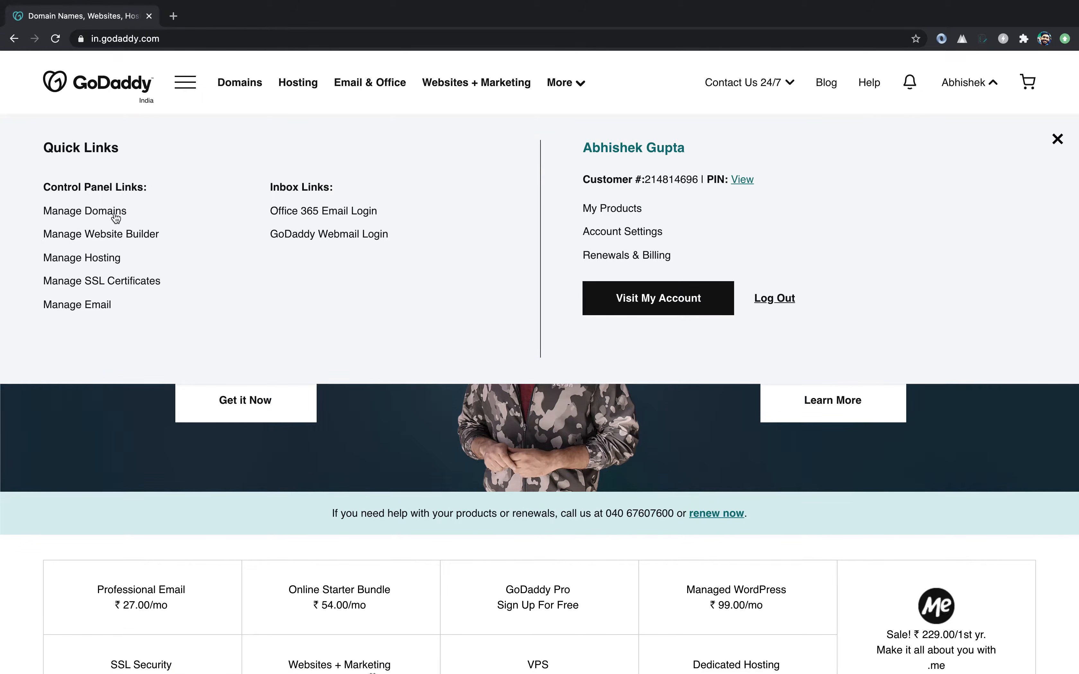
{"action": "left_click", "coordinate": [116, 215]}
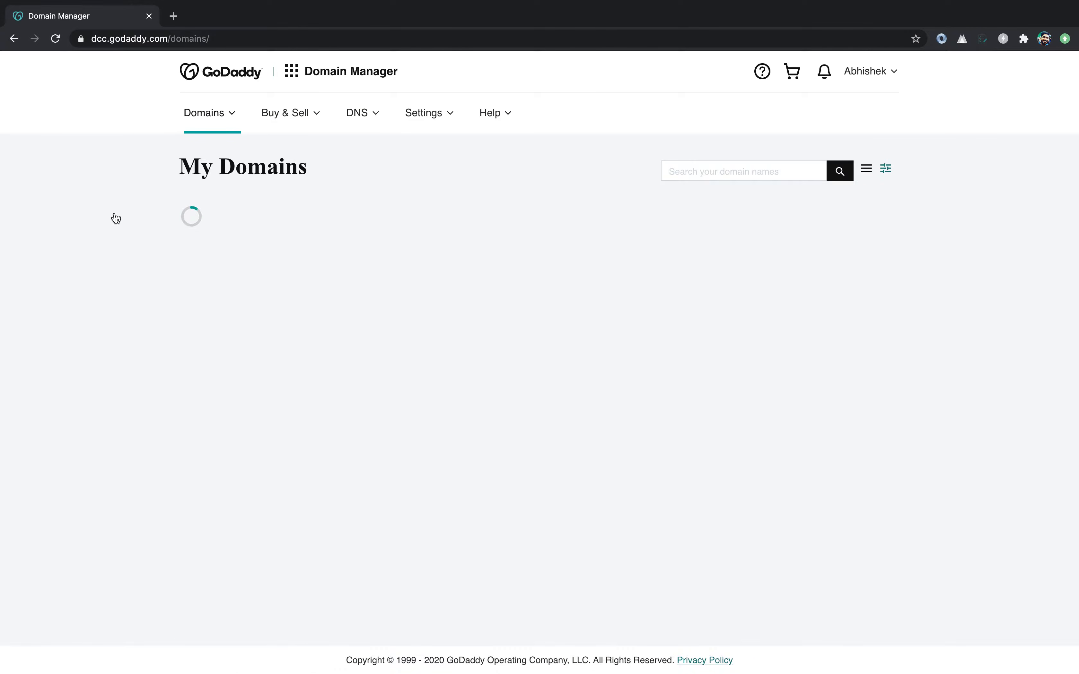
{"action": "left_click", "coordinate": [233, 349]}
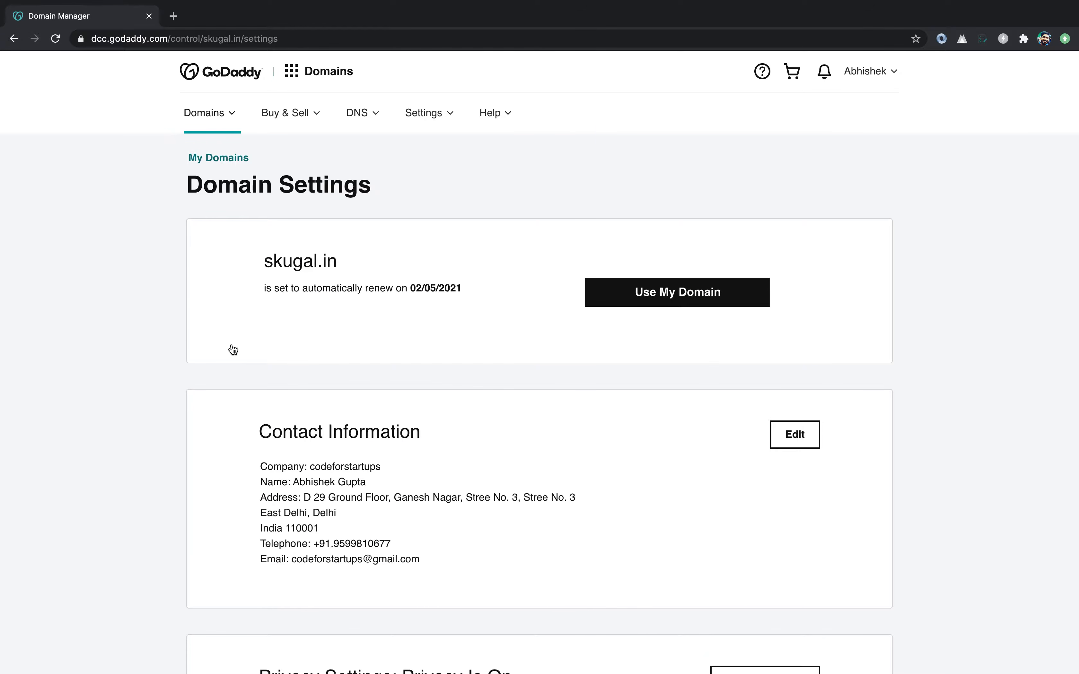
Open DNS management for skugal.in and review its DNS records
{"action": "scroll", "coordinate": [567, 369], "scroll_direction": "down", "scroll_amount": 8}
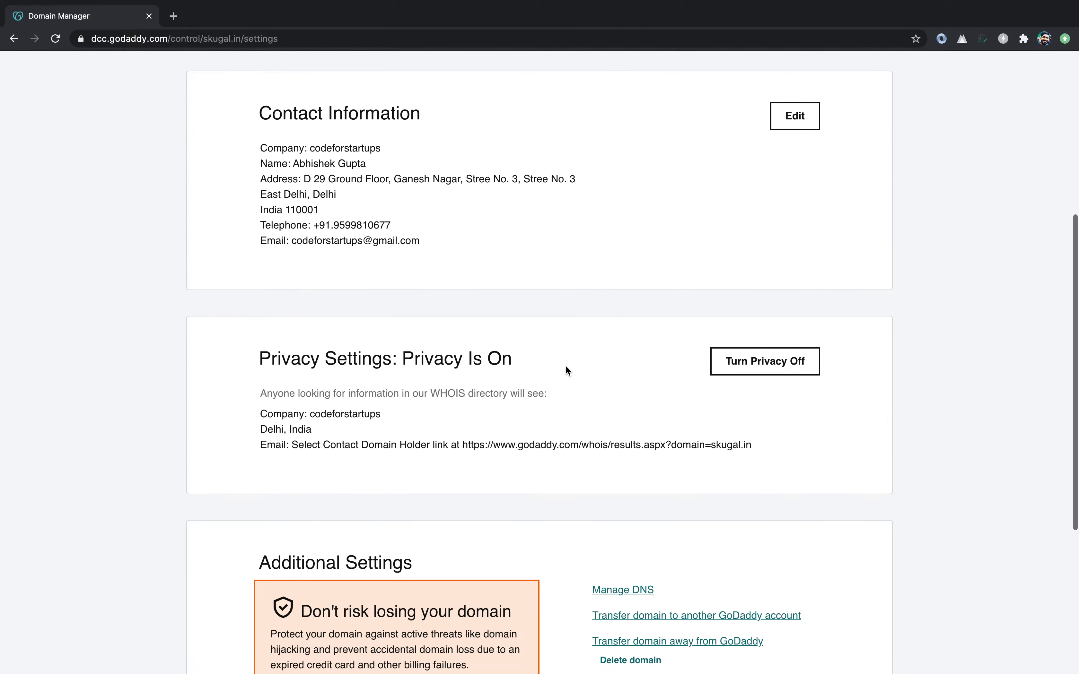
{"action": "left_click", "coordinate": [633, 534]}
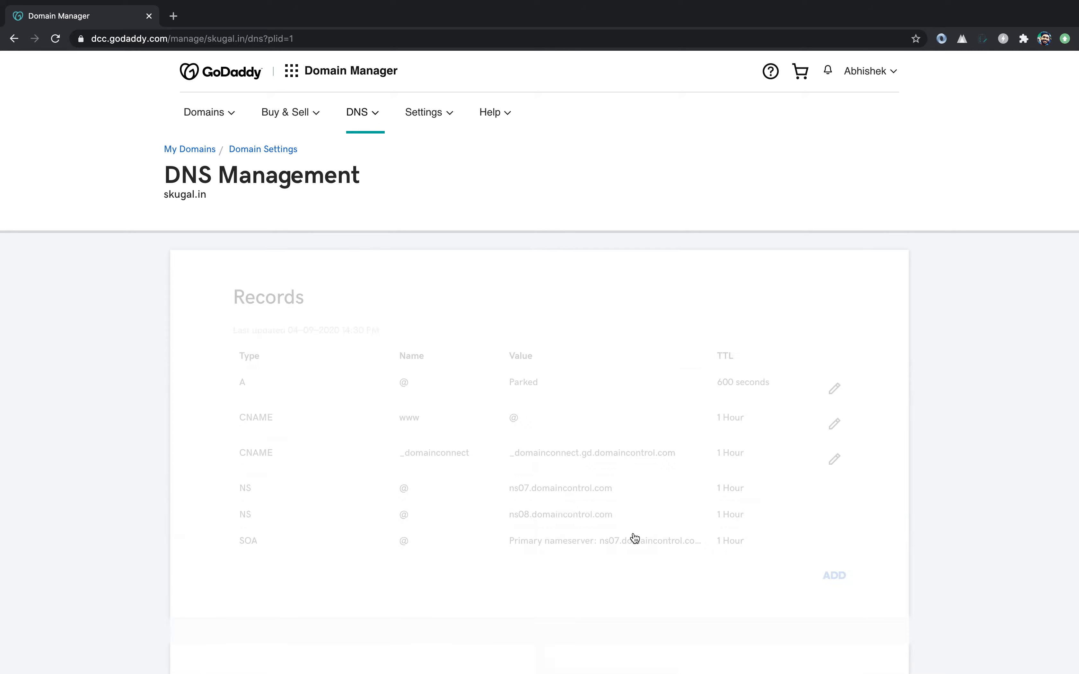
{"action": "scroll", "coordinate": [380, 497], "scroll_direction": "down", "scroll_amount": 1}
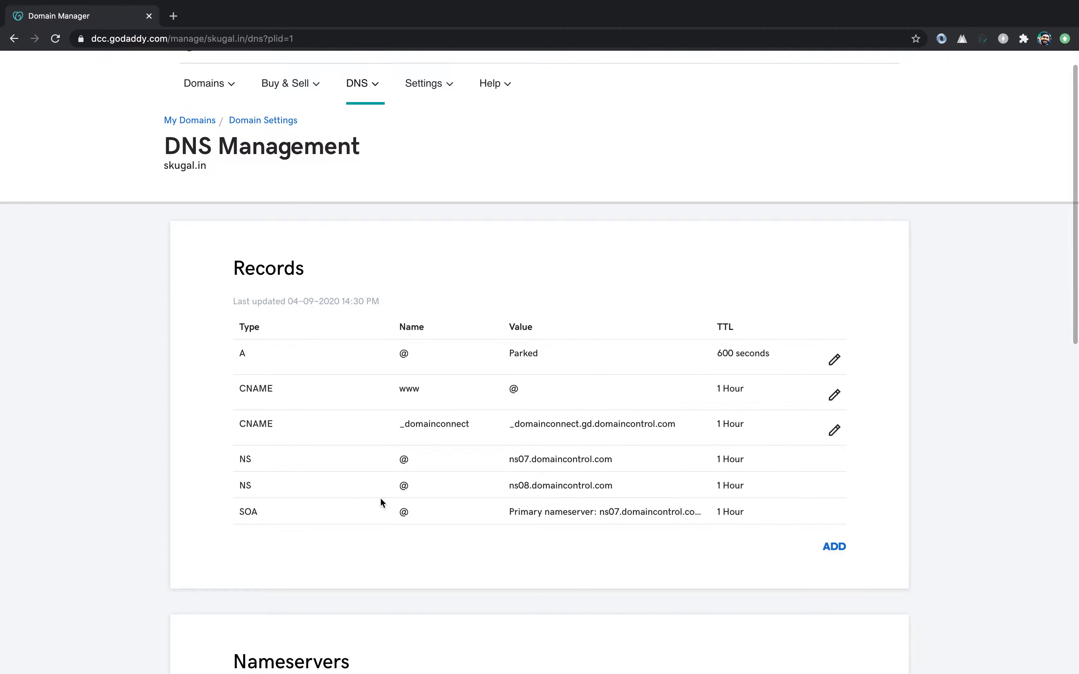
{"action": "scroll", "coordinate": [380, 498], "scroll_direction": "up", "scroll_amount": 1}
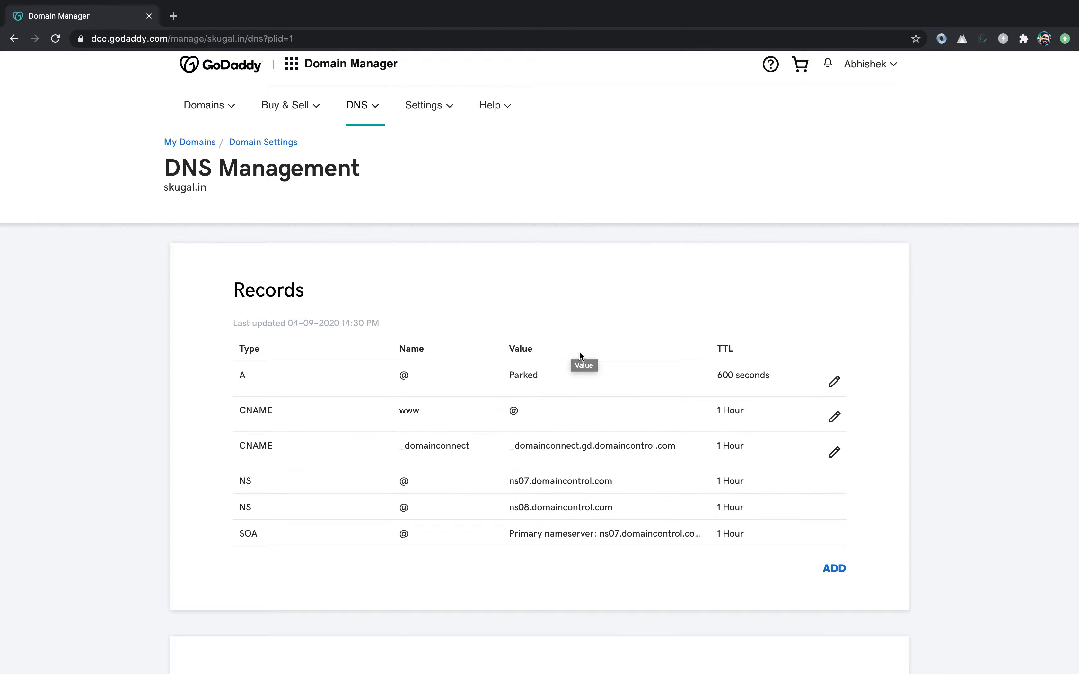
Copy fish.ns.cloudflare.com from Cloudflare and enter it as the first custom nameserver for skugal.in in GoDaddy
{"action": "key", "text": "ctrl+Left"}
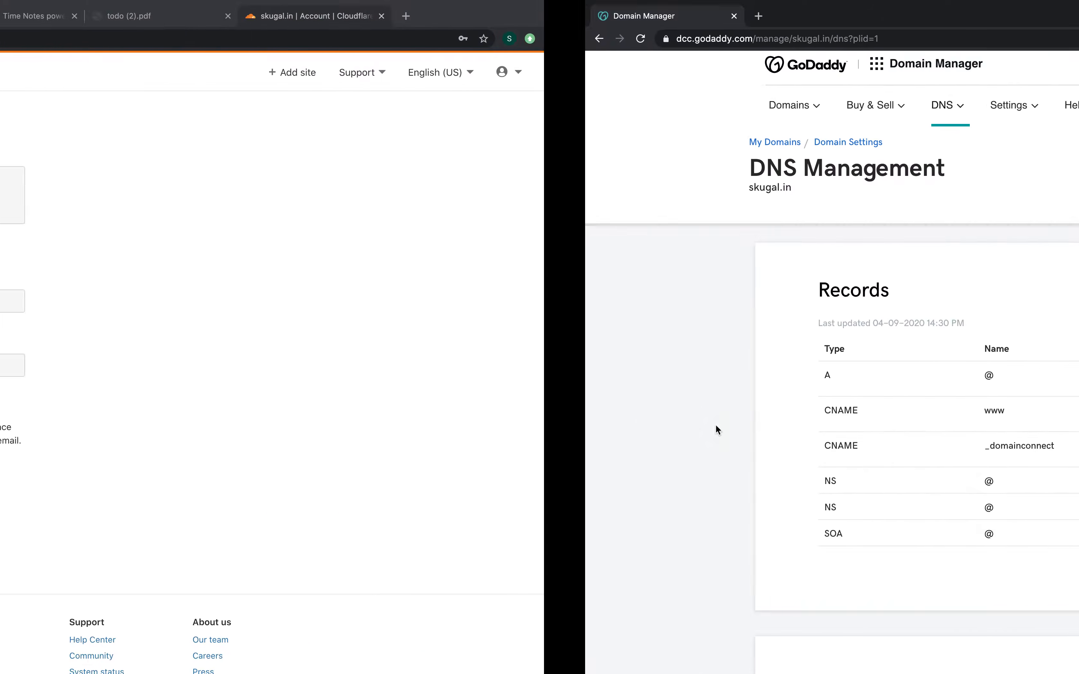
{"action": "left_click", "coordinate": [391, 308]}
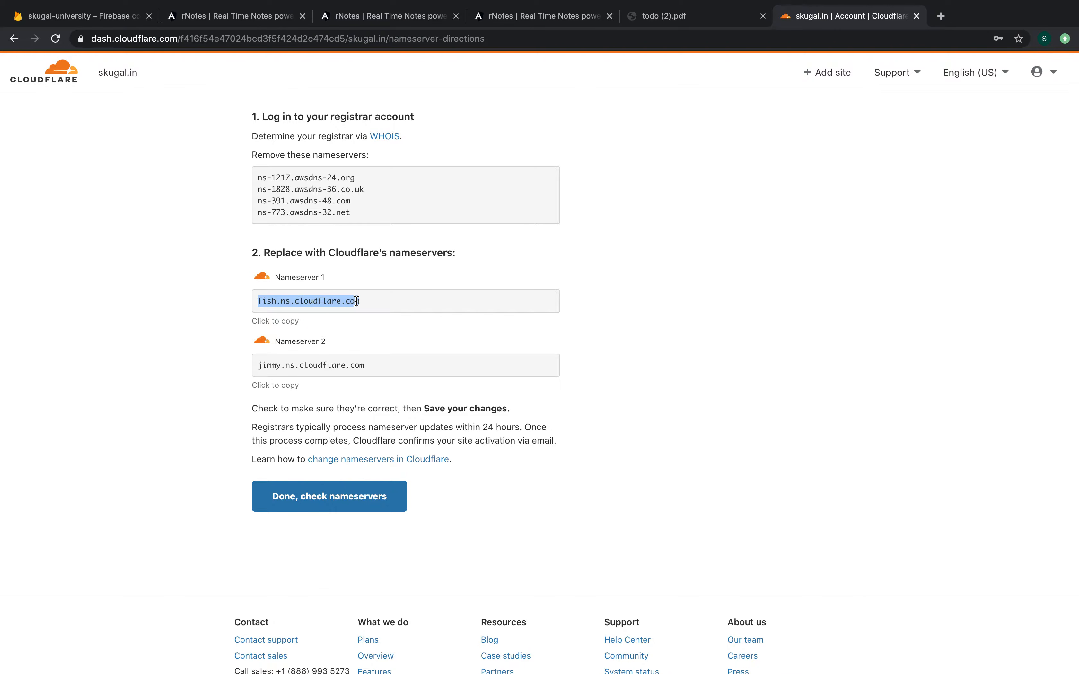
{"action": "key", "text": "ctrl+Right"}
{"action": "scroll", "coordinate": [511, 495], "scroll_direction": "down", "scroll_amount": 8}
{"action": "left_click", "coordinate": [406, 406]}
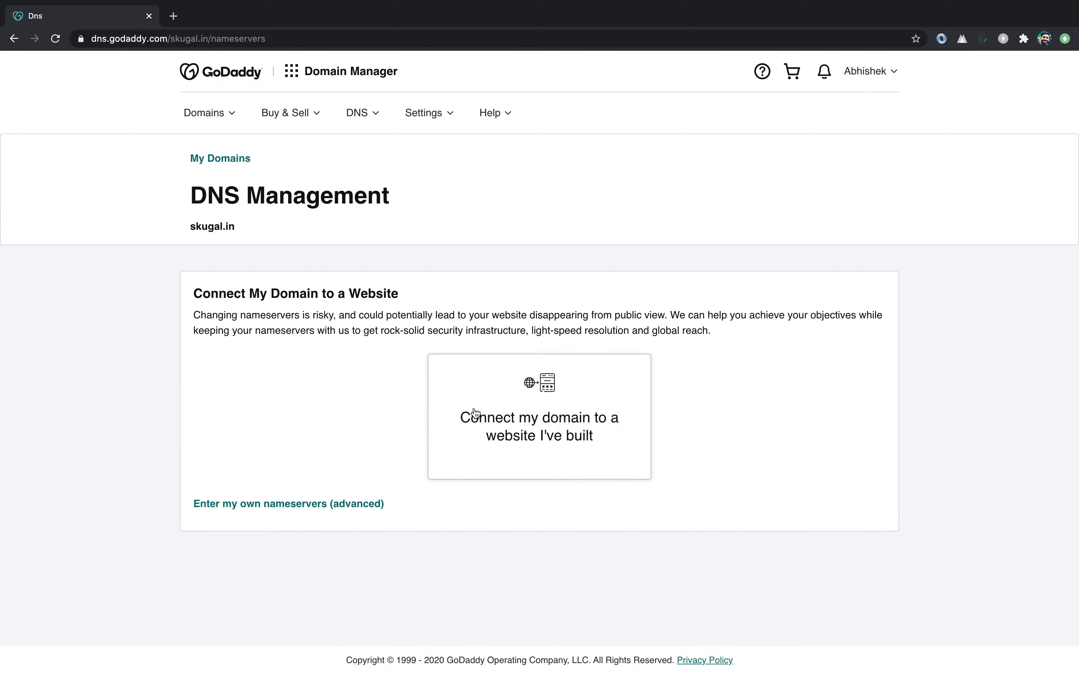
{"action": "left_click", "coordinate": [332, 504]}
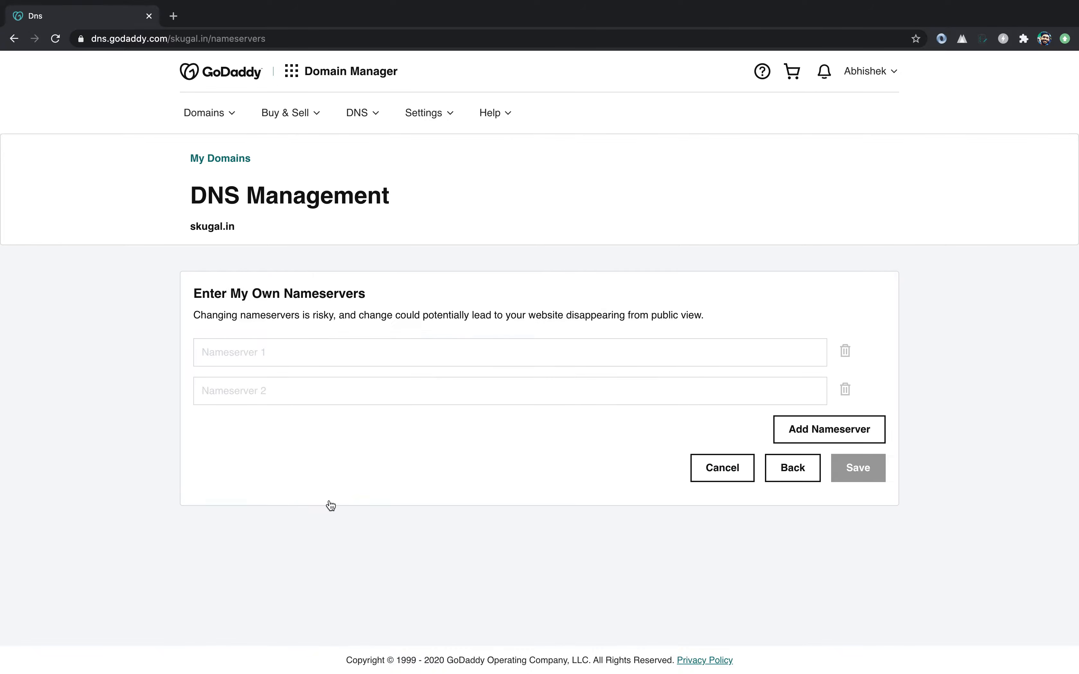
{"action": "left_click", "coordinate": [362, 350]}
{"action": "key", "text": "super+v"}
Copy jimmy.ns.cloudflare.com from Cloudflare and enter it as the second custom nameserver in GoDaddy
{"action": "key", "text": "ctrl+Left"}
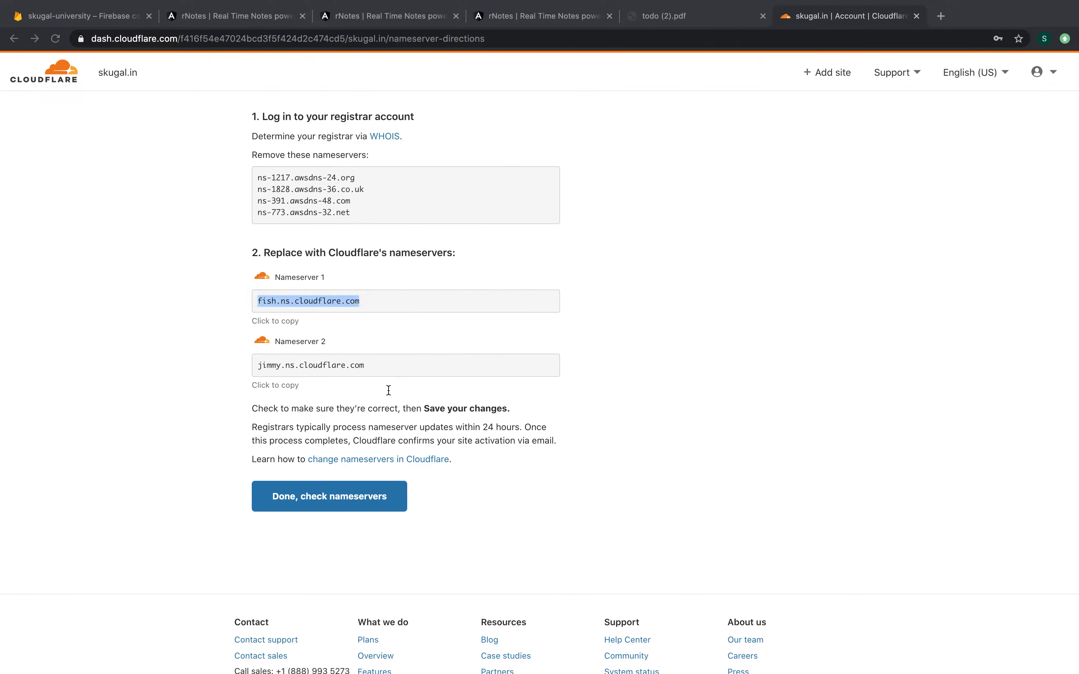
{"action": "left_click", "coordinate": [341, 366]}
{"action": "key", "text": "ctrl+Right"}
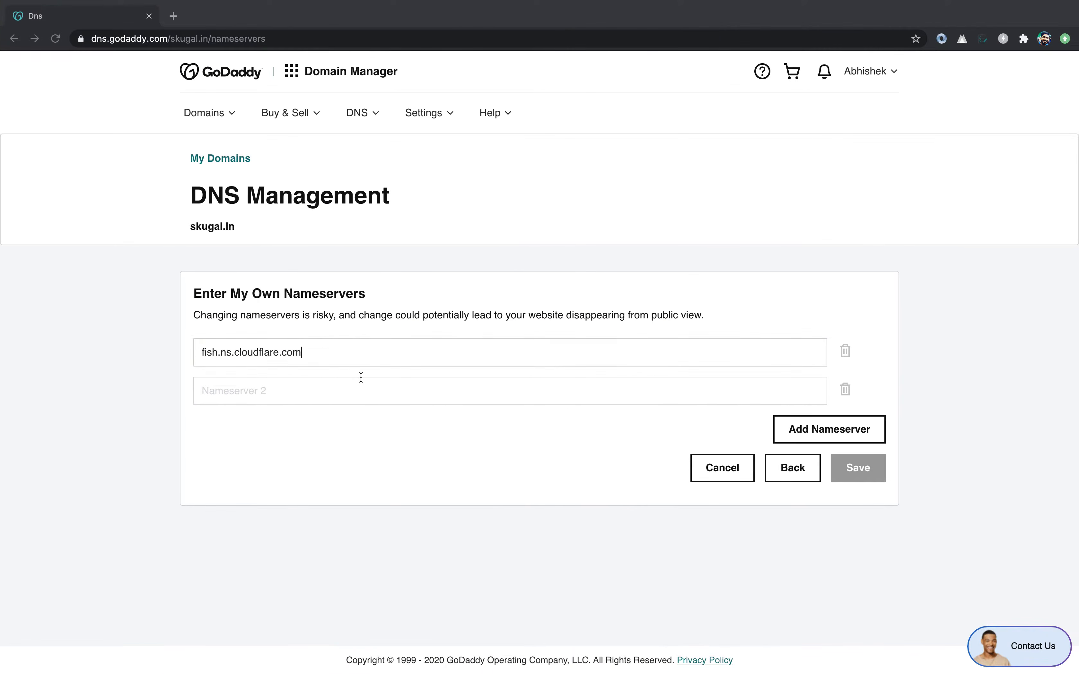
{"action": "left_click", "coordinate": [359, 383]}
{"action": "key", "text": "super+v"}
Save the custom nameservers and consent to the nameserver update for skugal.in
{"action": "left_click", "coordinate": [881, 472]}
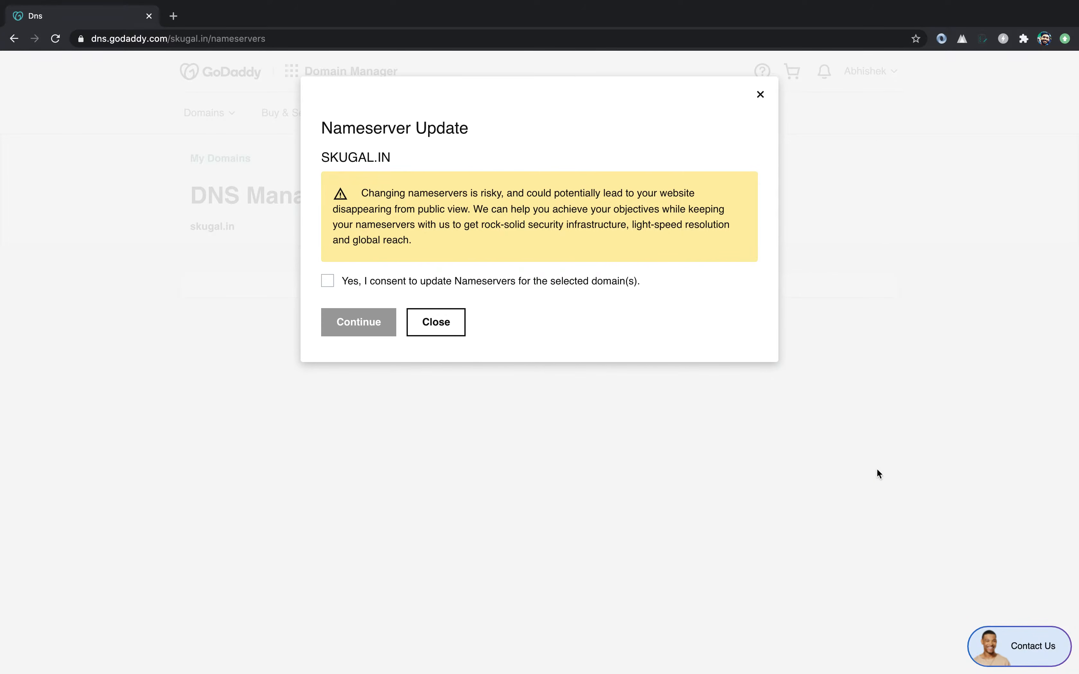
{"action": "left_click", "coordinate": [383, 282]}
{"action": "left_click", "coordinate": [371, 319]}
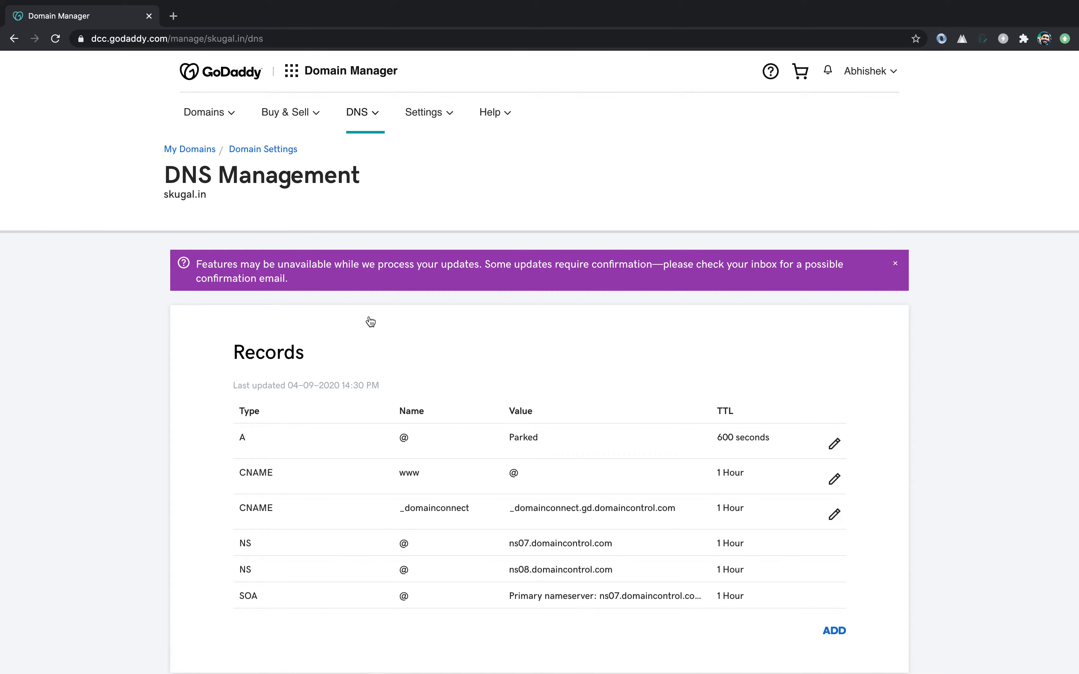
Reload the skugal.in DNS management page and check which nameservers are listed
{"action": "scroll", "coordinate": [370, 321], "scroll_direction": "down", "scroll_amount": 7}
{"action": "key", "text": "super+r"}
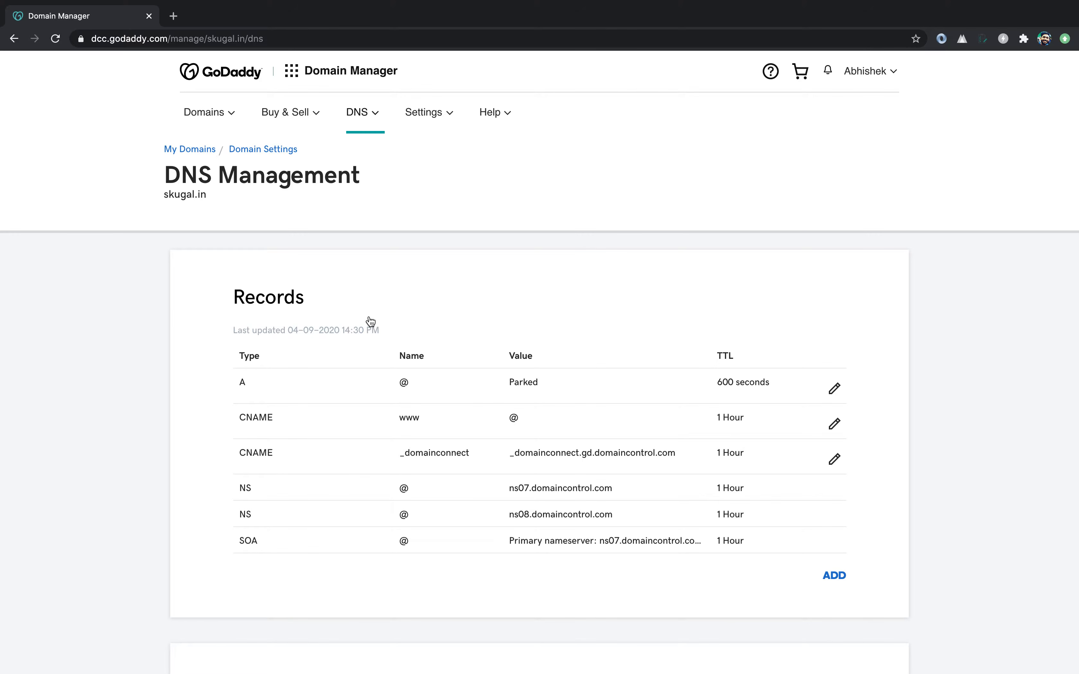
{"action": "scroll", "coordinate": [370, 321], "scroll_direction": "down", "scroll_amount": 8}
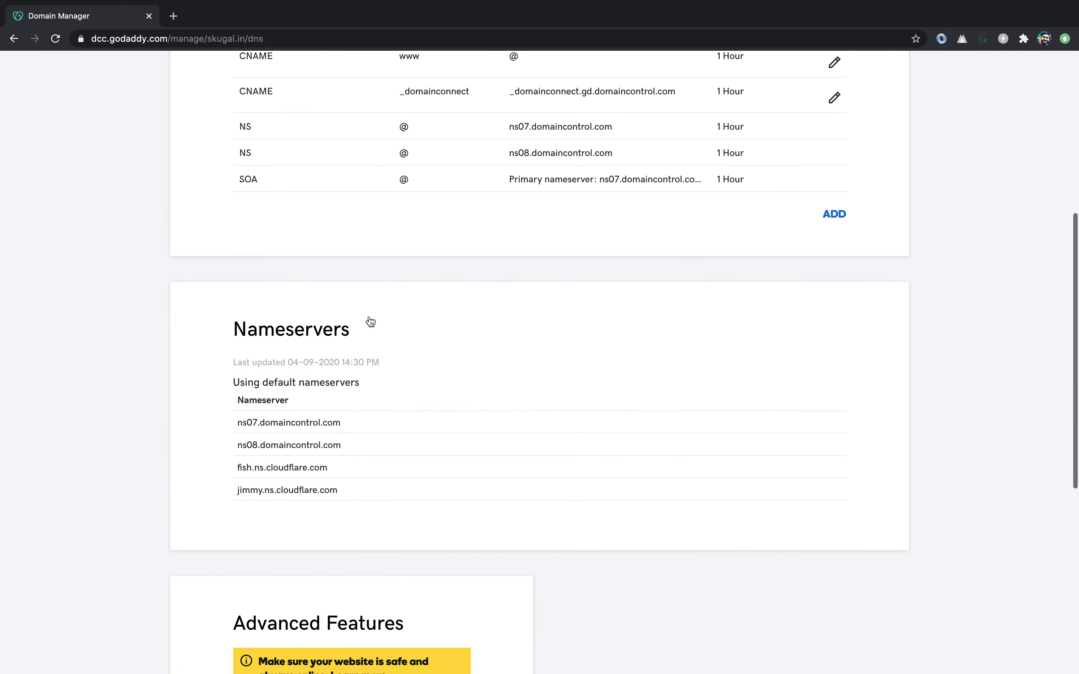
{"action": "key", "text": "super+r"}
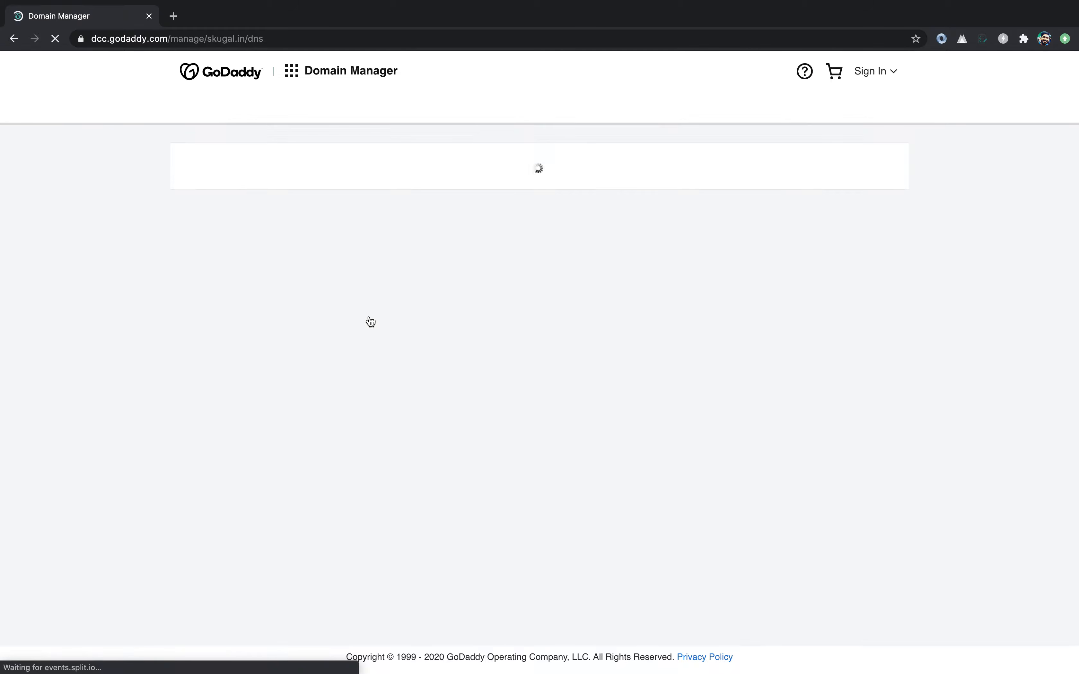
{"action": "scroll", "coordinate": [368, 320], "scroll_direction": "down", "scroll_amount": 4}
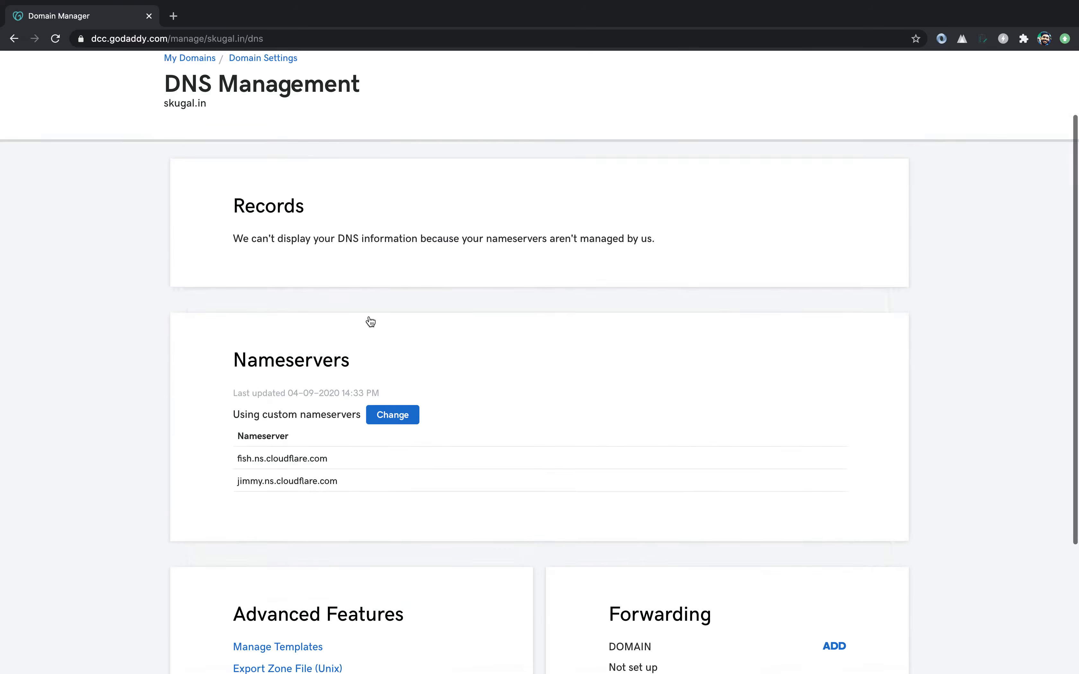
Switch back to Cloudflare, submit the nameserver change for checking, and start the Quick Start Guide
{"action": "key", "text": "ctrl+Left"}
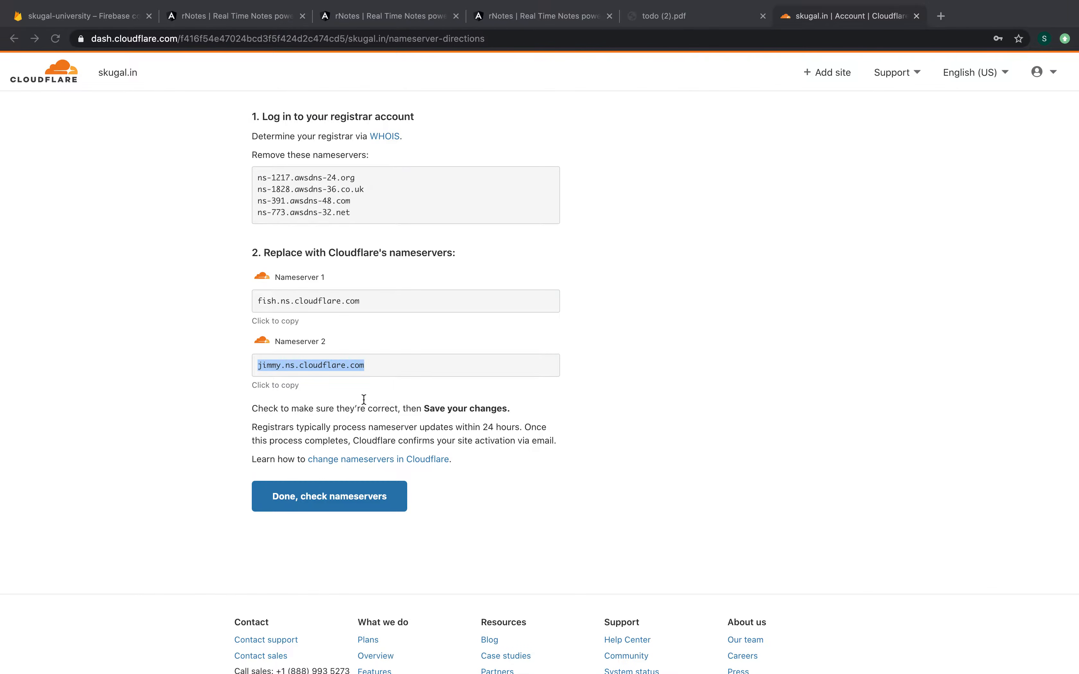
{"action": "left_click", "coordinate": [332, 496]}
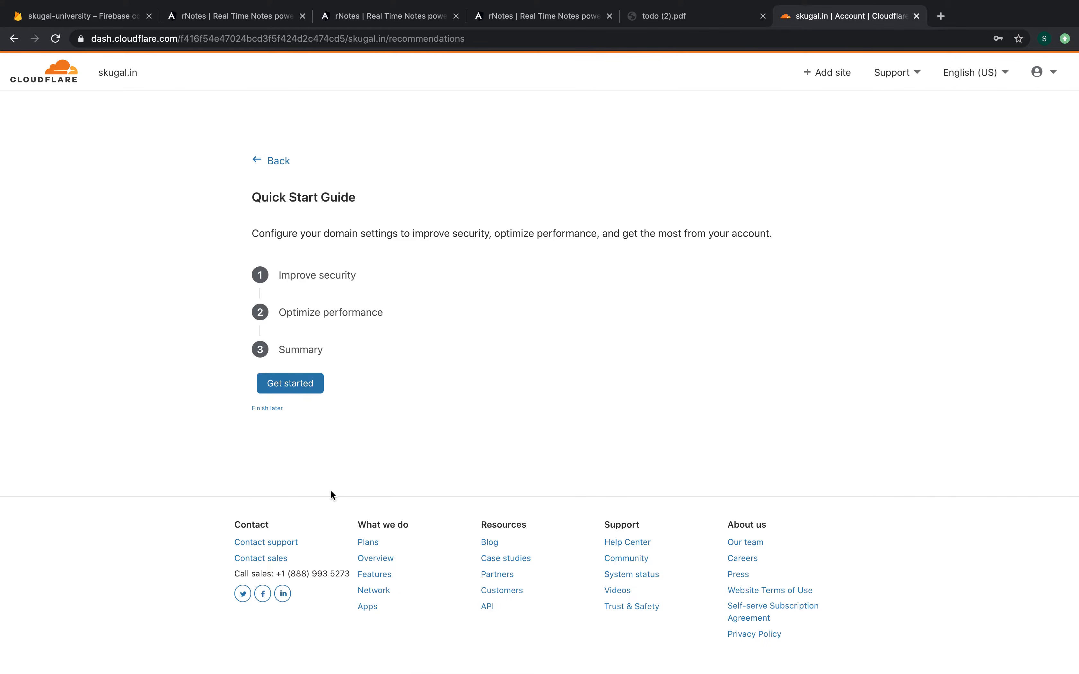
{"action": "left_click", "coordinate": [308, 384]}
Review the SSL/TLS encryption modes and save the setting as Full
{"action": "scroll", "coordinate": [307, 391], "scroll_direction": "down", "scroll_amount": 3}
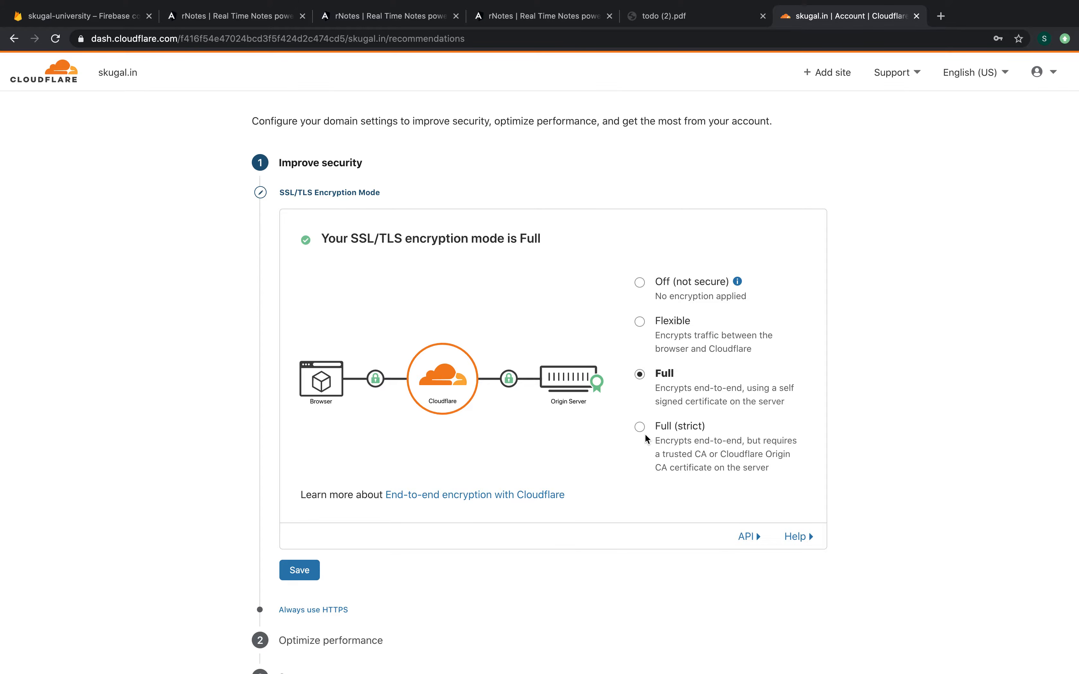
{"action": "scroll", "coordinate": [654, 393], "scroll_direction": "down", "scroll_amount": 2}
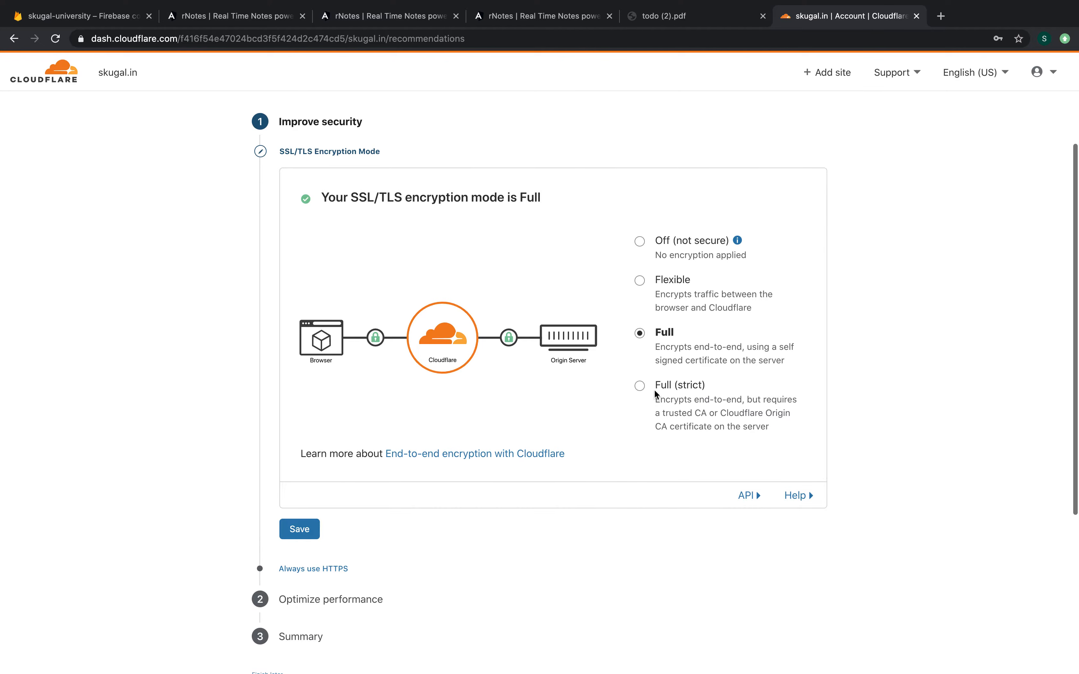
{"action": "scroll", "coordinate": [669, 359], "scroll_direction": "down", "scroll_amount": 1}
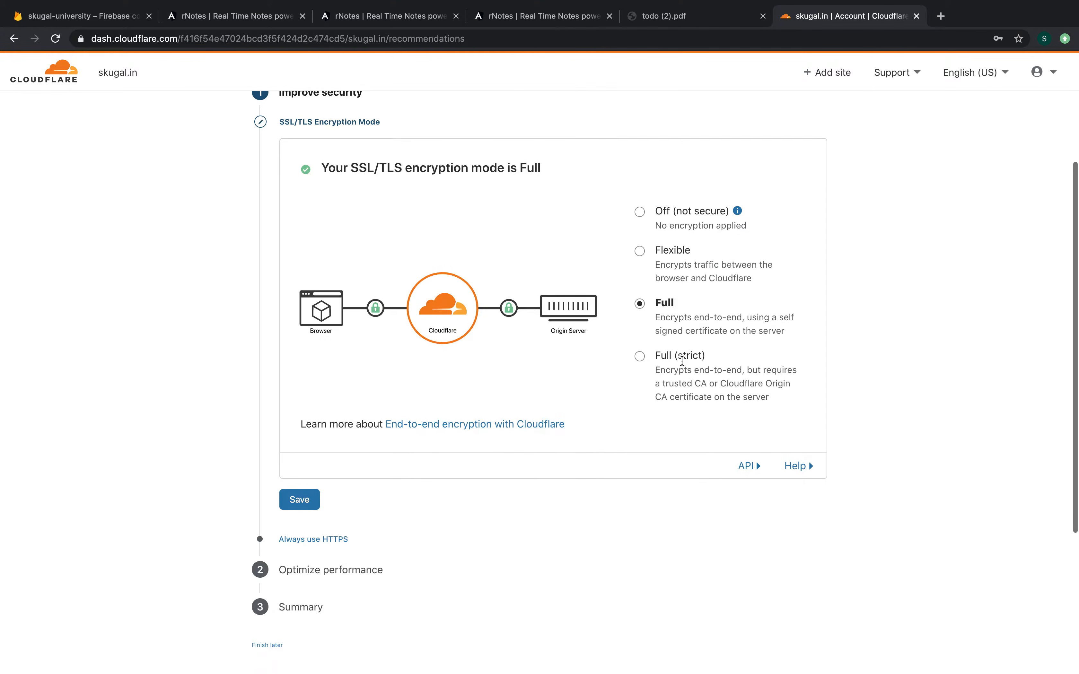
{"action": "left_click", "coordinate": [302, 496]}
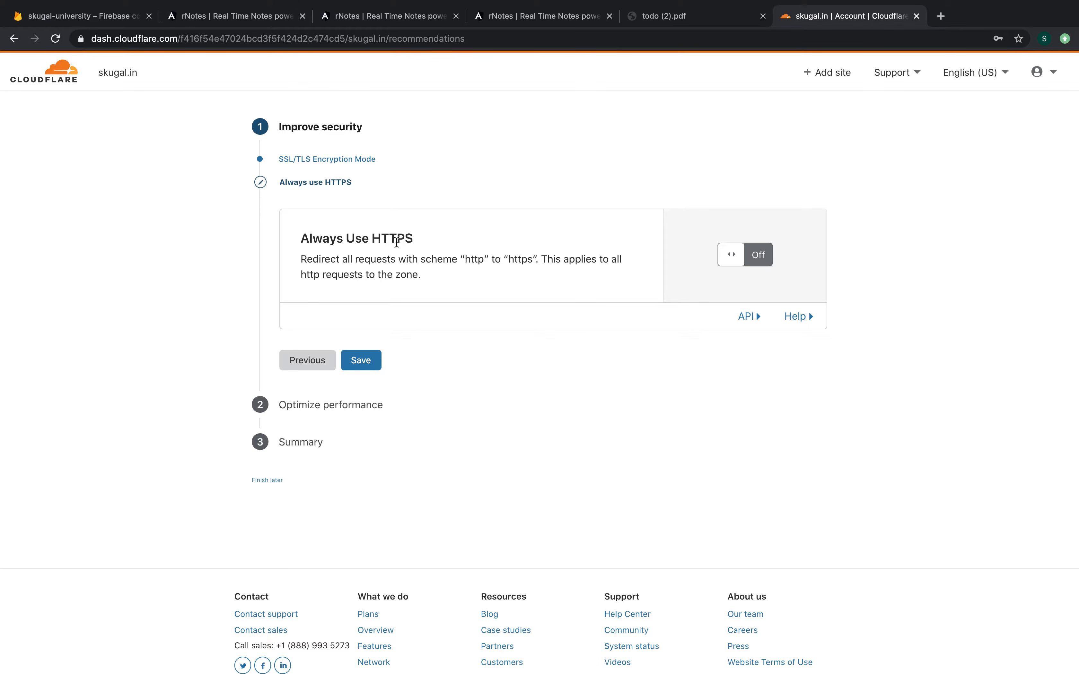
Turn on Always Use HTTPS for skugal.in and save the setting
{"action": "left_click", "coordinate": [740, 258]}
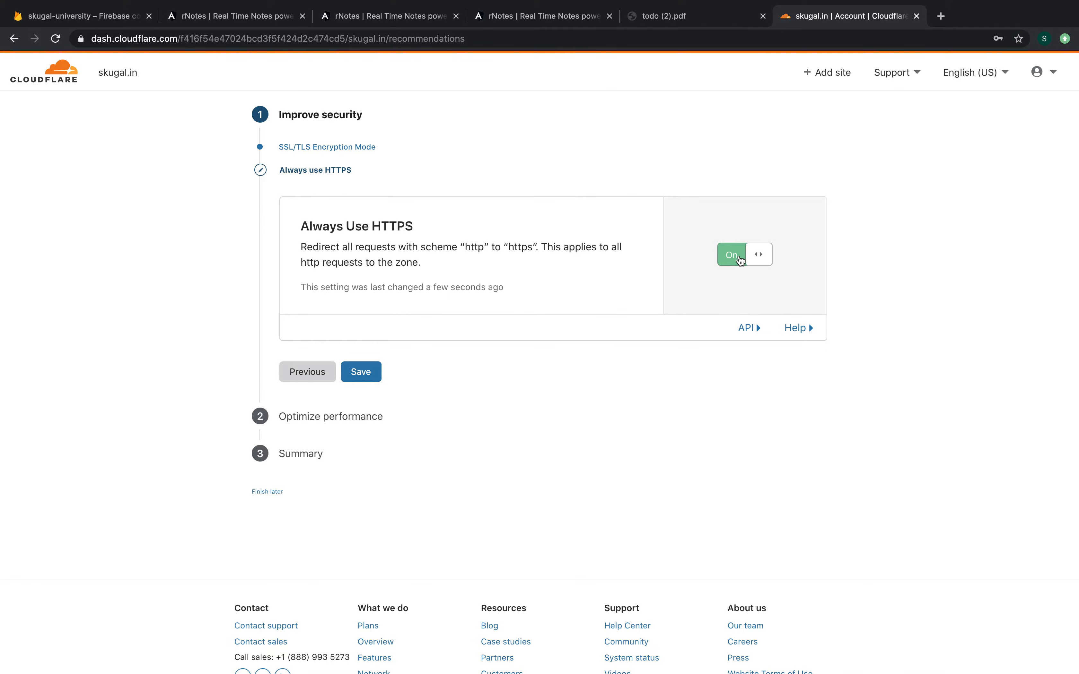
{"action": "left_click", "coordinate": [370, 375]}
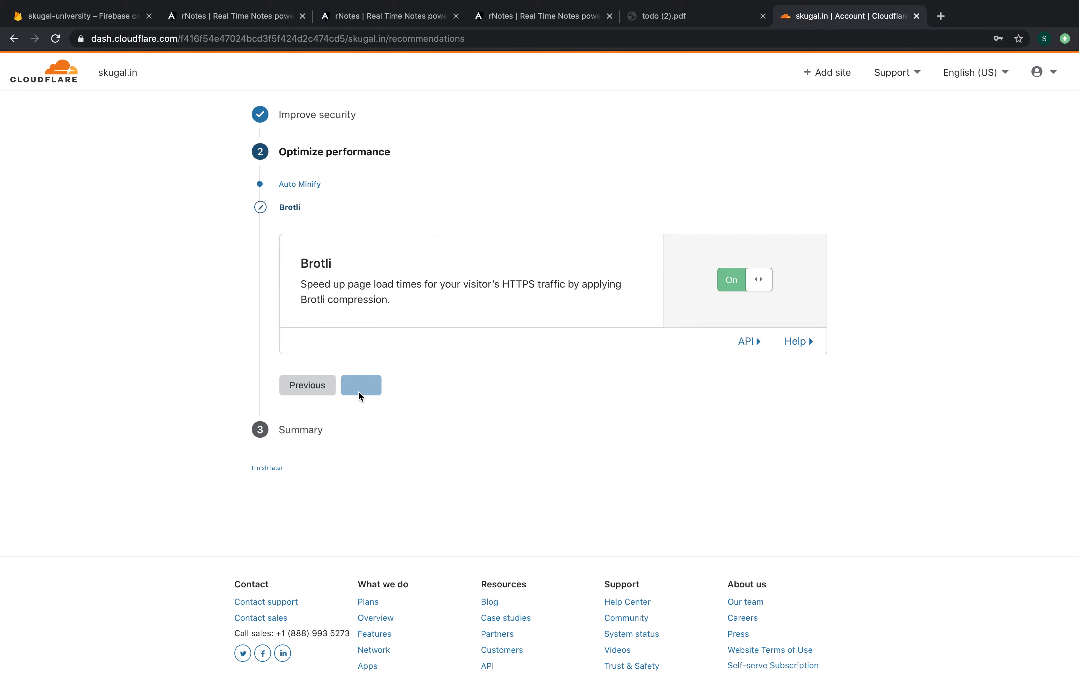
{"action": "scroll", "coordinate": [358, 391], "scroll_direction": "down", "scroll_amount": 1}
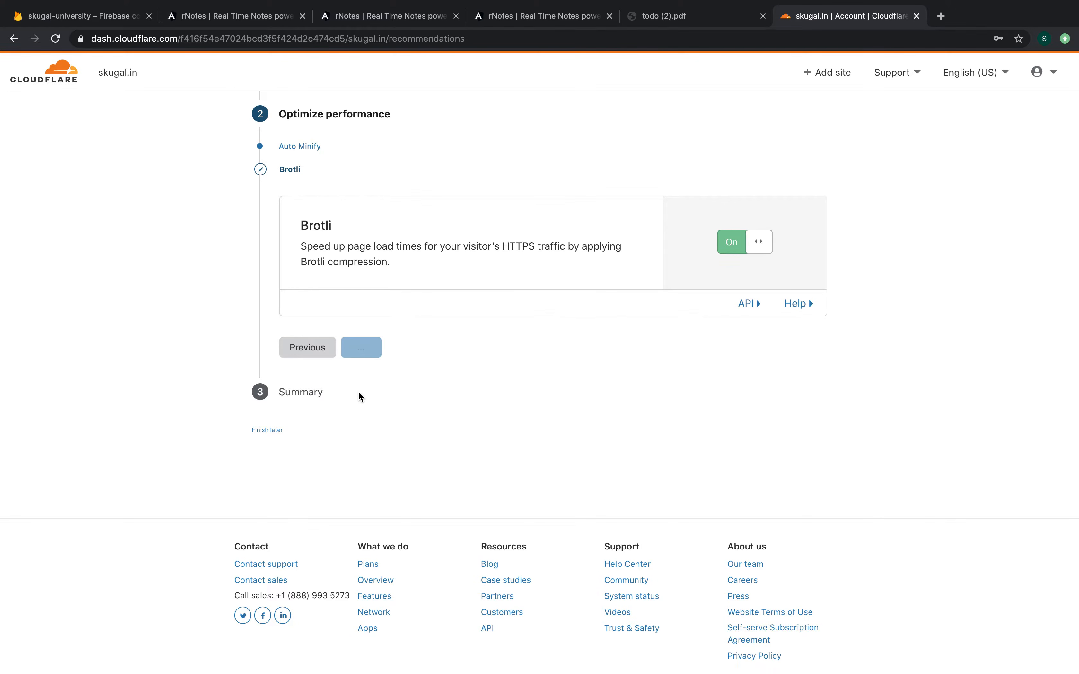
Switch to GoDaddy and review the records and nameservers sections for skugal.in
{"action": "key", "text": "ctrl+Right"}
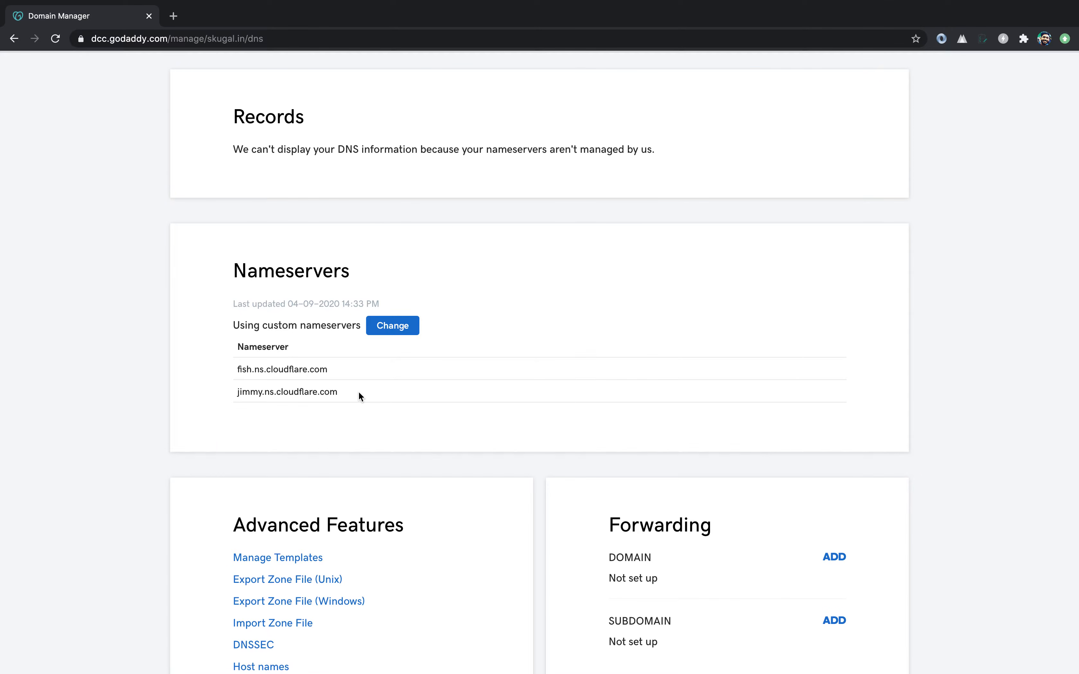
{"action": "scroll", "coordinate": [360, 396], "scroll_direction": "up", "scroll_amount": 3}
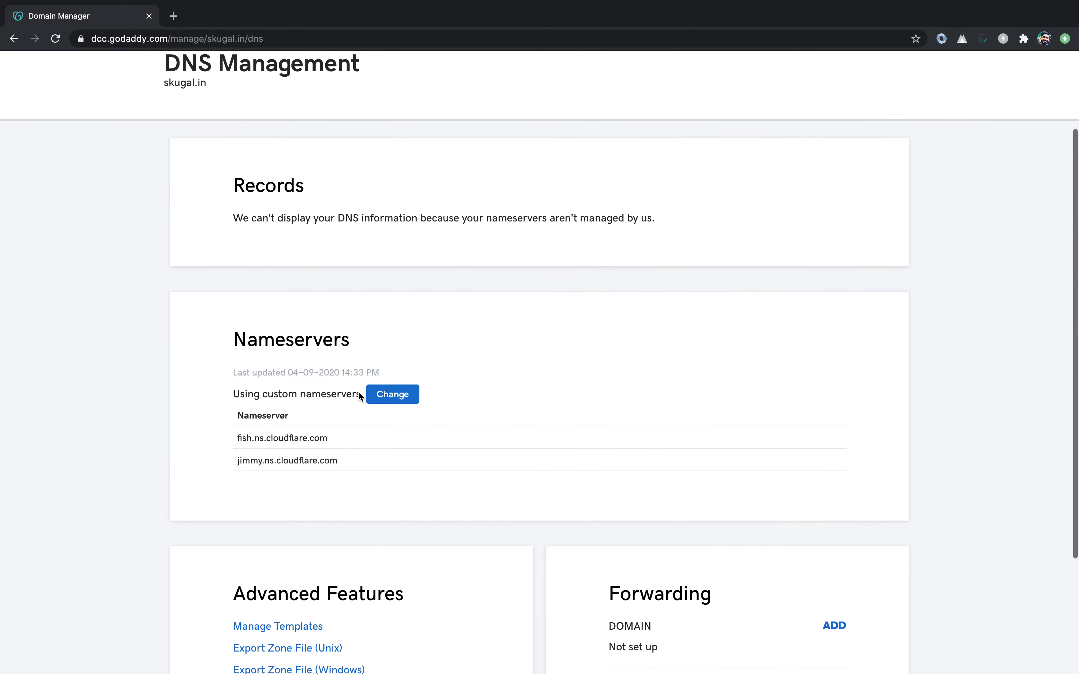
{"action": "scroll", "coordinate": [360, 395], "scroll_direction": "up", "scroll_amount": 1}
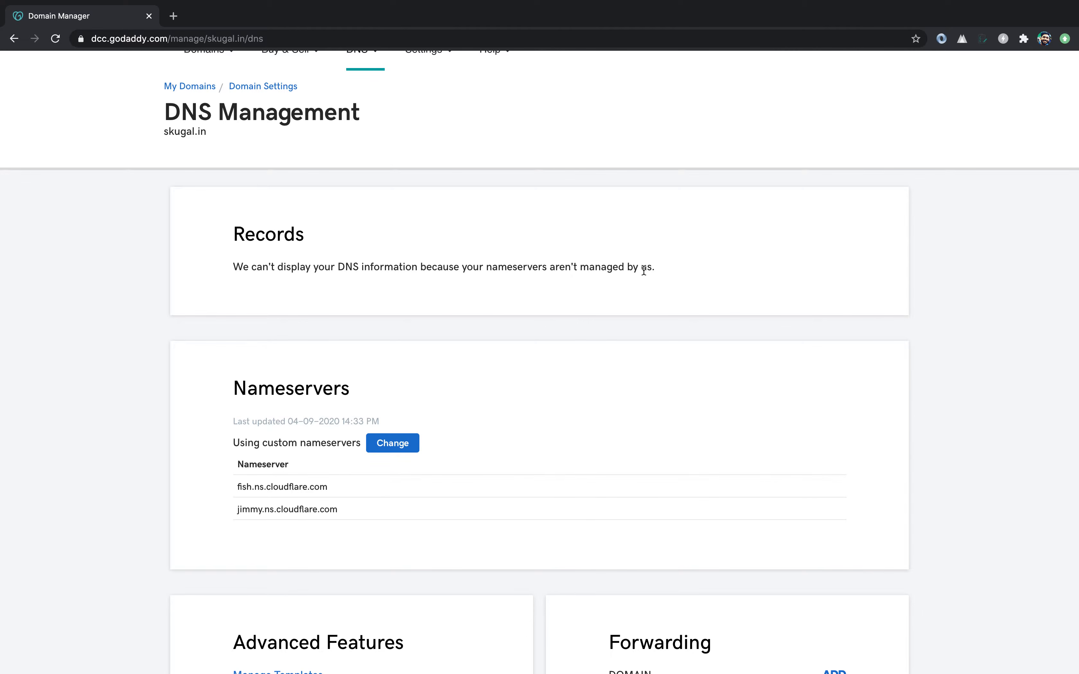
Review GoDaddy's records notice and the nameserver options for skugal.in, leaving the nameservers as they are
{"action": "left_click_drag", "start_coordinate": [665, 272], "coordinate": [235, 269]}
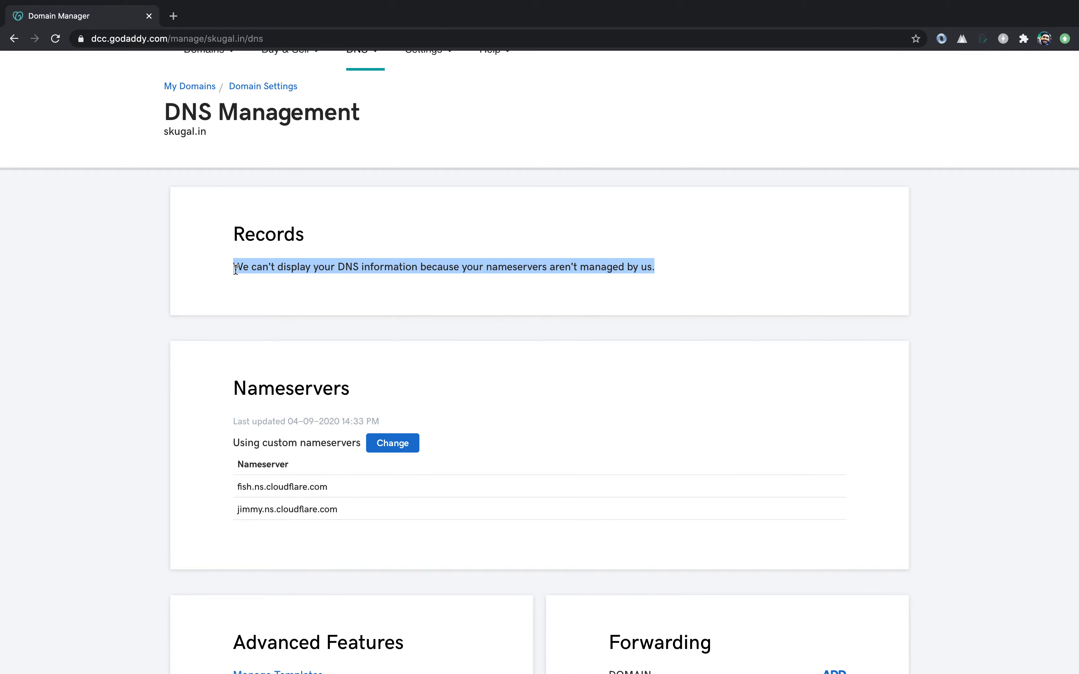
{"action": "left_click", "coordinate": [386, 444]}
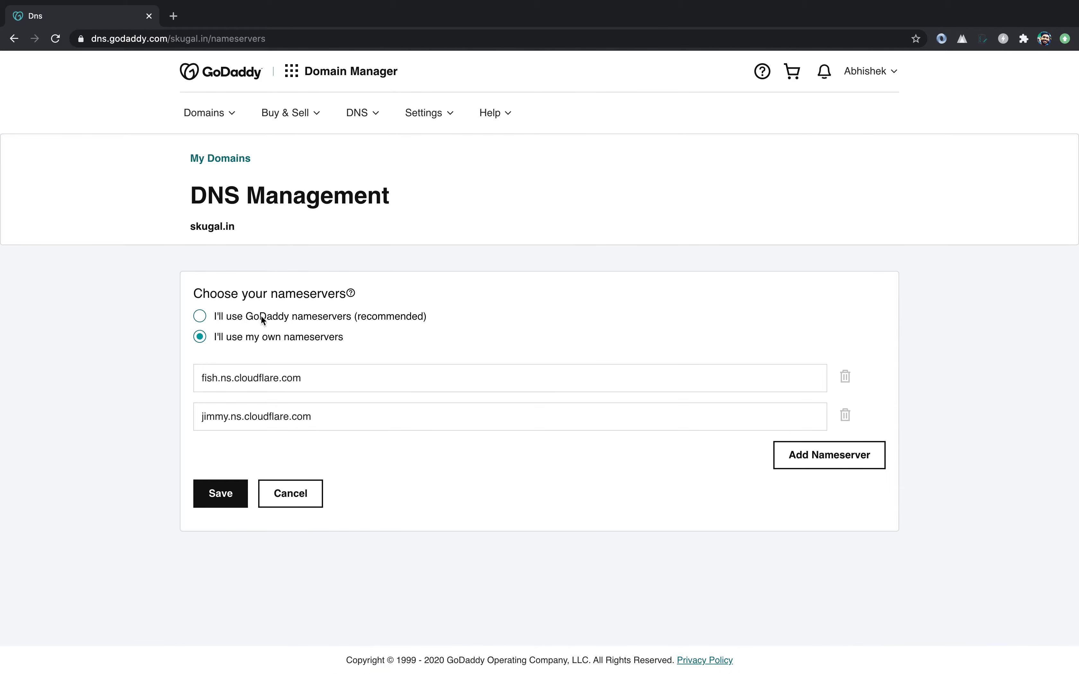
{"action": "scroll", "coordinate": [106, 343], "scroll_direction": "left", "scroll_amount": 5}
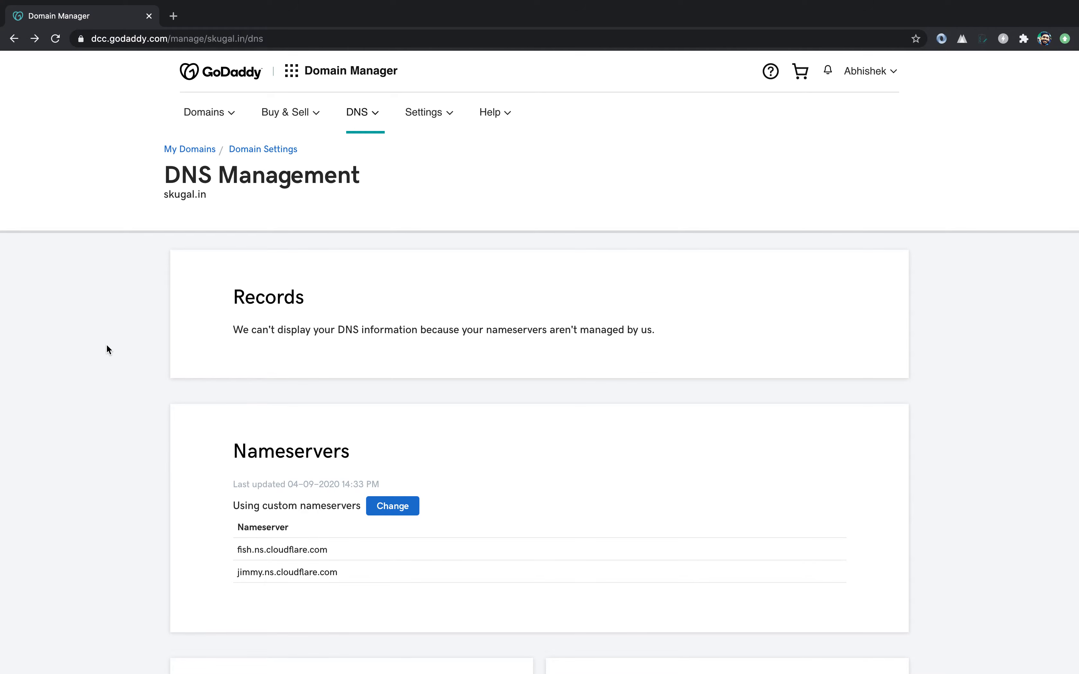
Switch to Cloudflare, review the Quick Start Guide summary for skugal.in, and finish the guide
{"action": "key", "text": "ctrl+Left"}
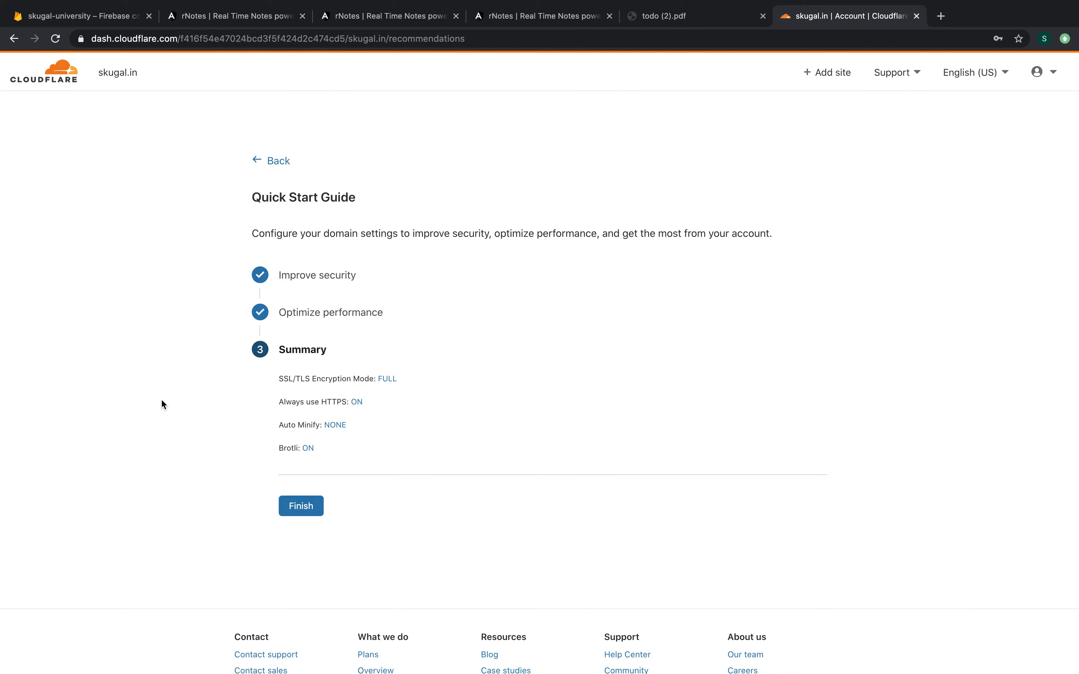
{"action": "scroll", "coordinate": [161, 400], "scroll_direction": "down", "scroll_amount": 2}
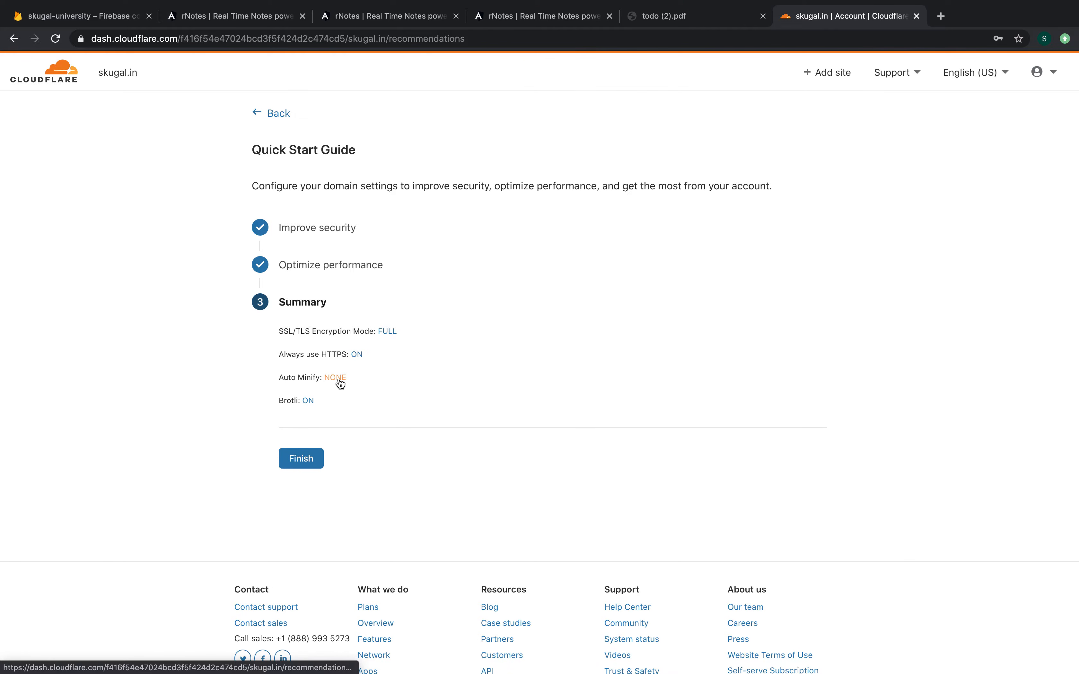
{"action": "left_click", "coordinate": [300, 464]}
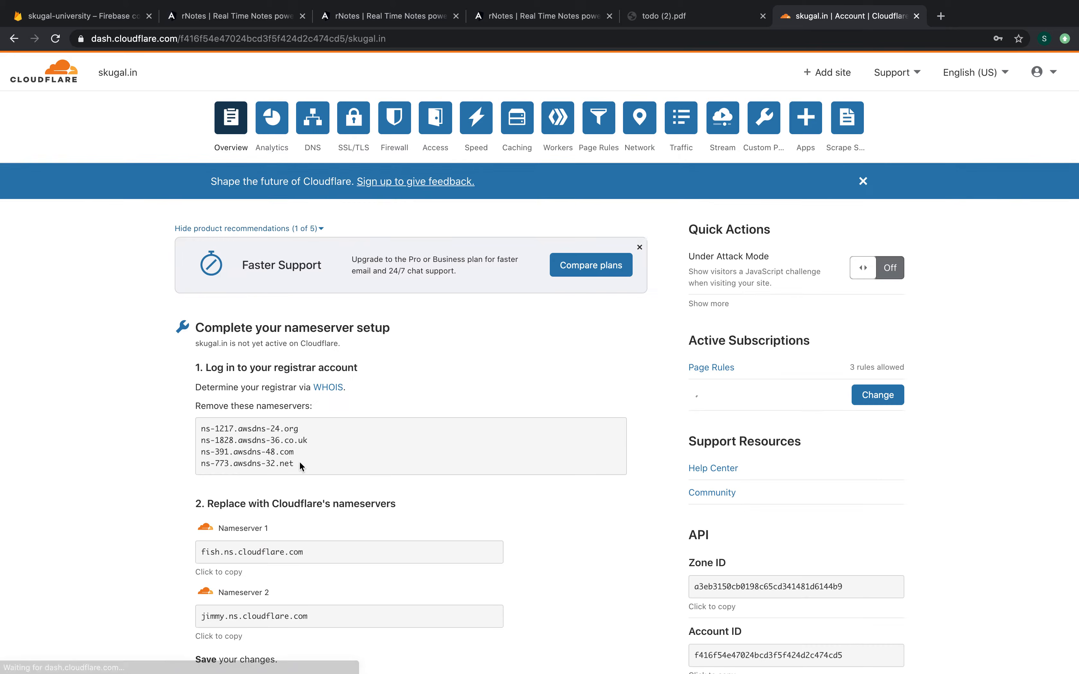
Request an immediate Cloudflare nameserver re-check for skugal.in and switch to the Firebase console
{"action": "scroll", "coordinate": [300, 461], "scroll_direction": "down", "scroll_amount": 3}
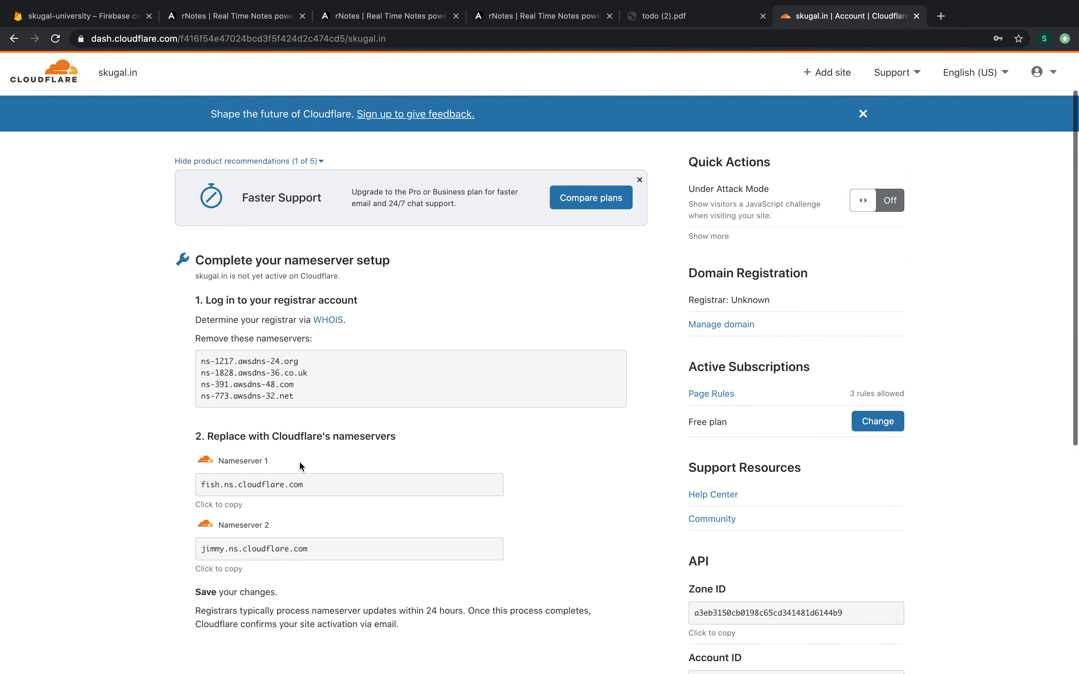
{"action": "scroll", "coordinate": [299, 461], "scroll_direction": "down", "scroll_amount": 1}
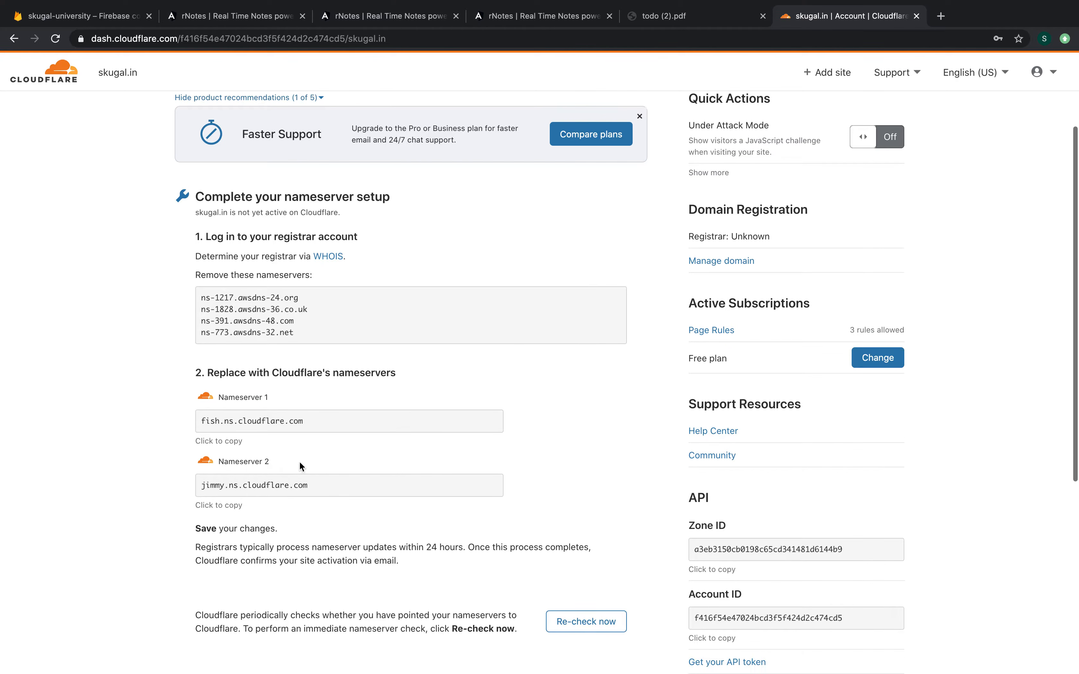
{"action": "scroll", "coordinate": [299, 461], "scroll_direction": "down", "scroll_amount": 3}
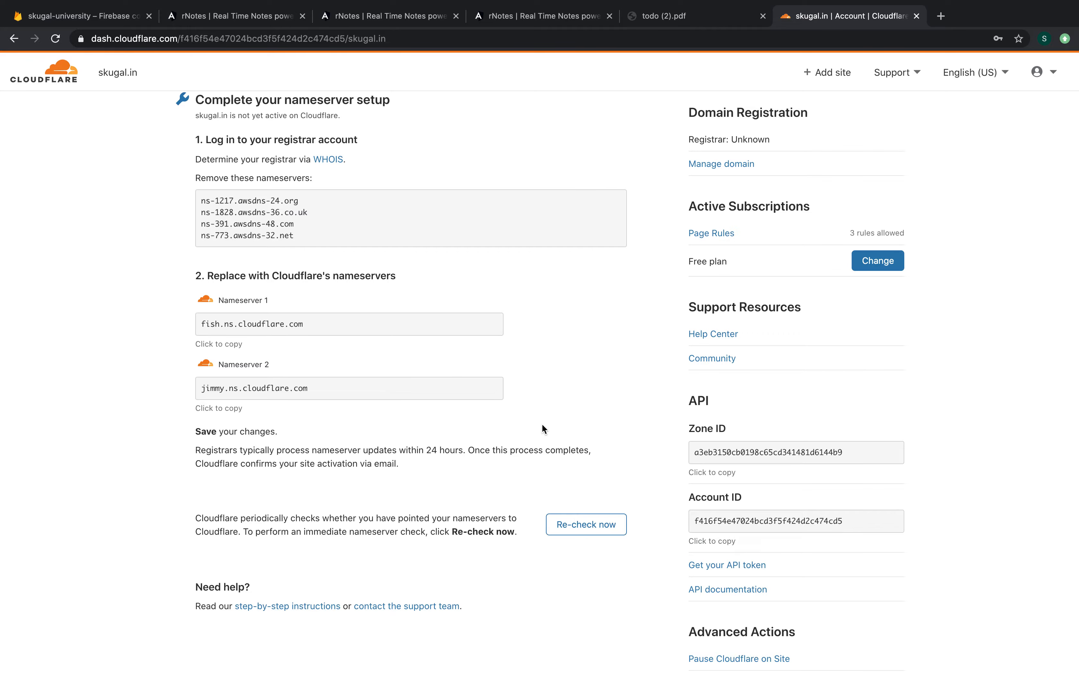
{"action": "left_click", "coordinate": [570, 527]}
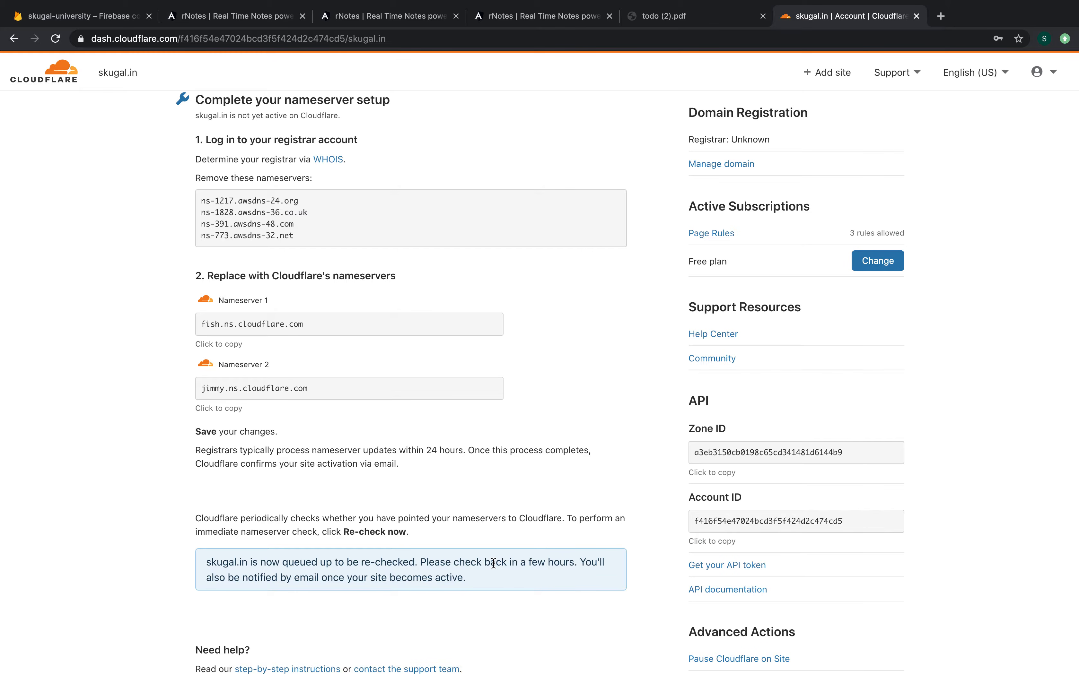
{"action": "scroll", "coordinate": [493, 564], "scroll_direction": "up", "scroll_amount": 5}
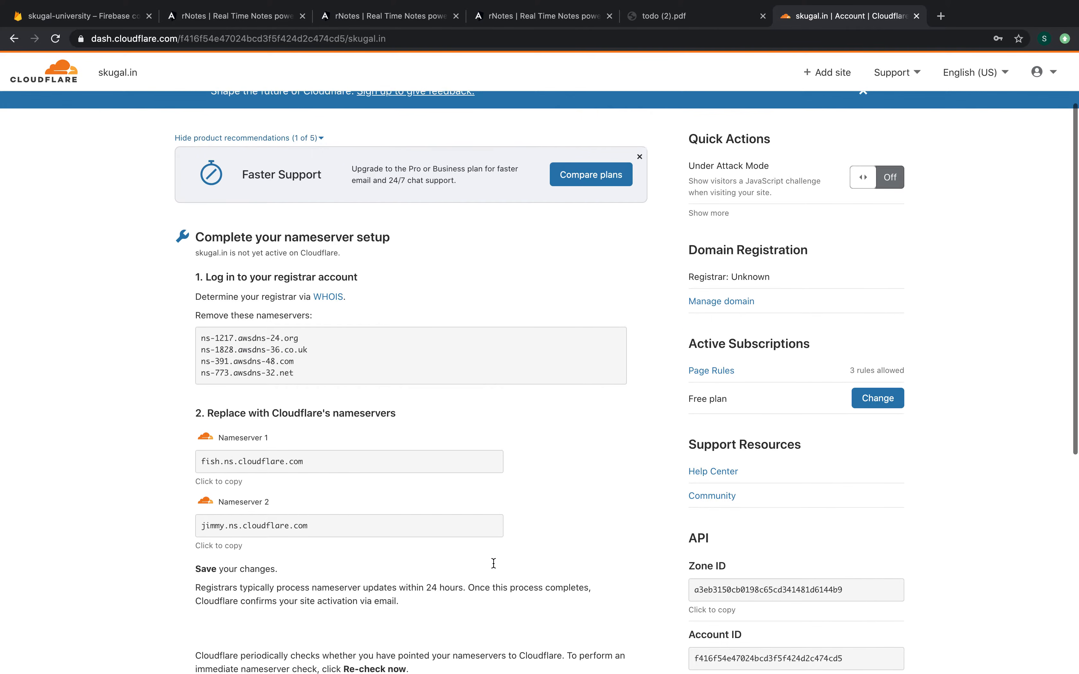
{"action": "scroll", "coordinate": [494, 564], "scroll_direction": "up", "scroll_amount": 3}
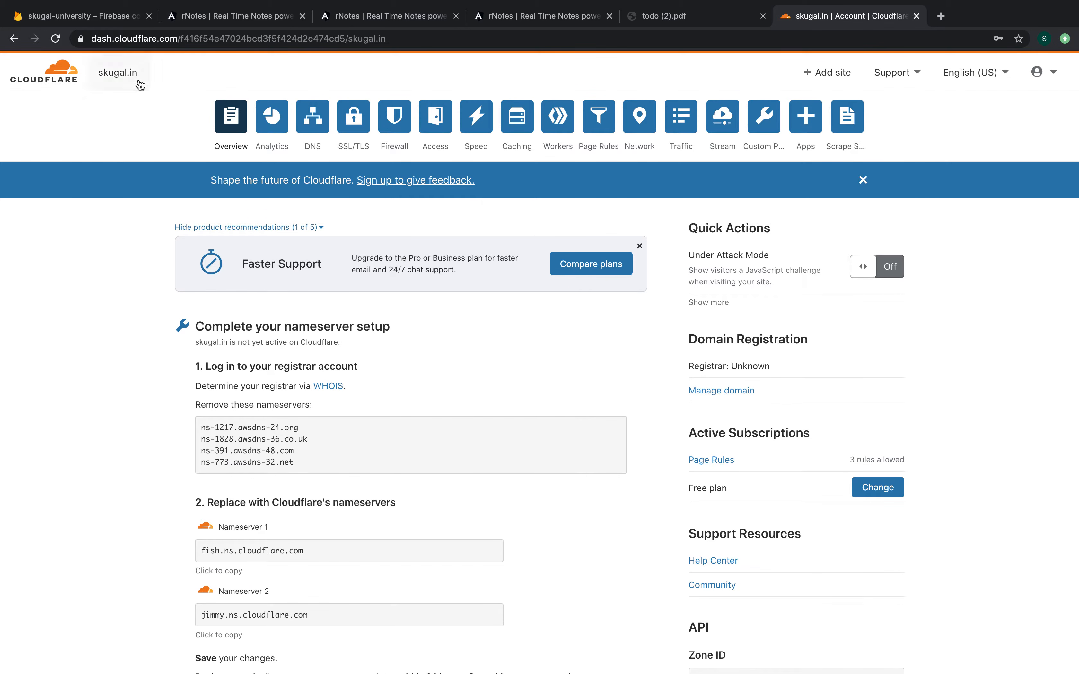
{"action": "left_click", "coordinate": [111, 21]}
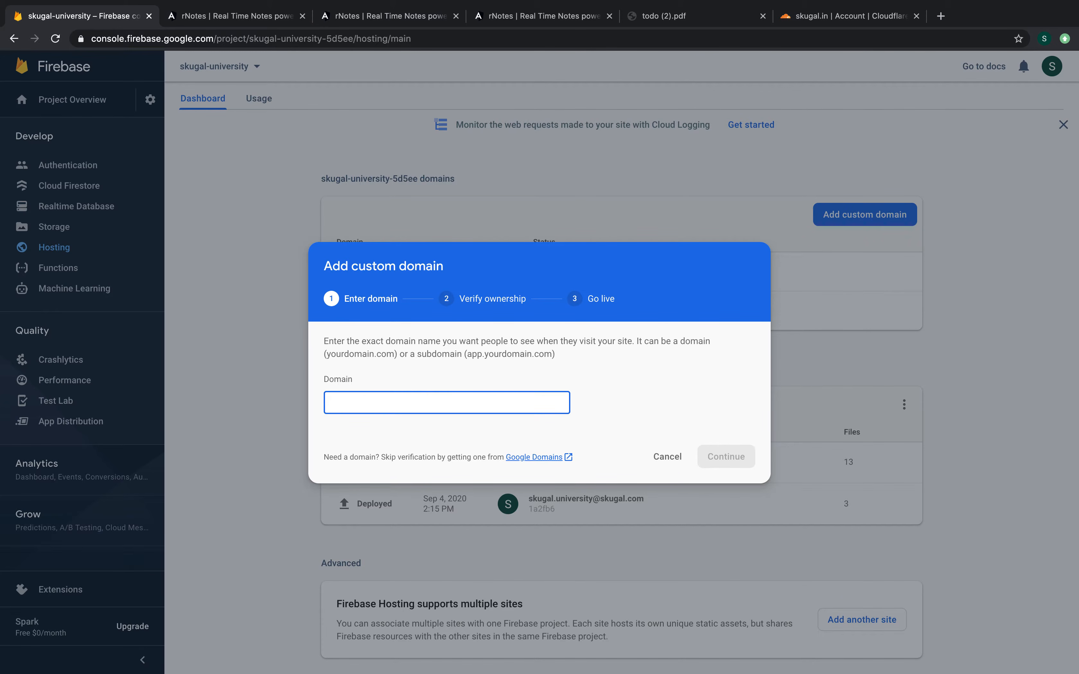
{"action": "type", "text": "skugal.in"}
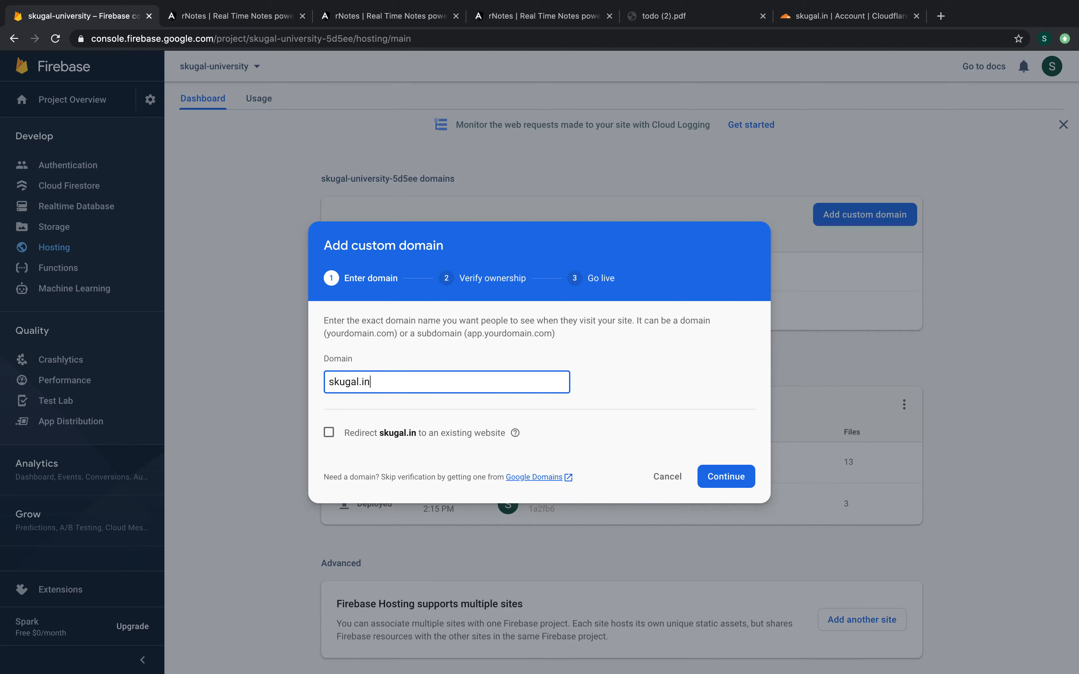
{"action": "left_click", "coordinate": [659, 487]}
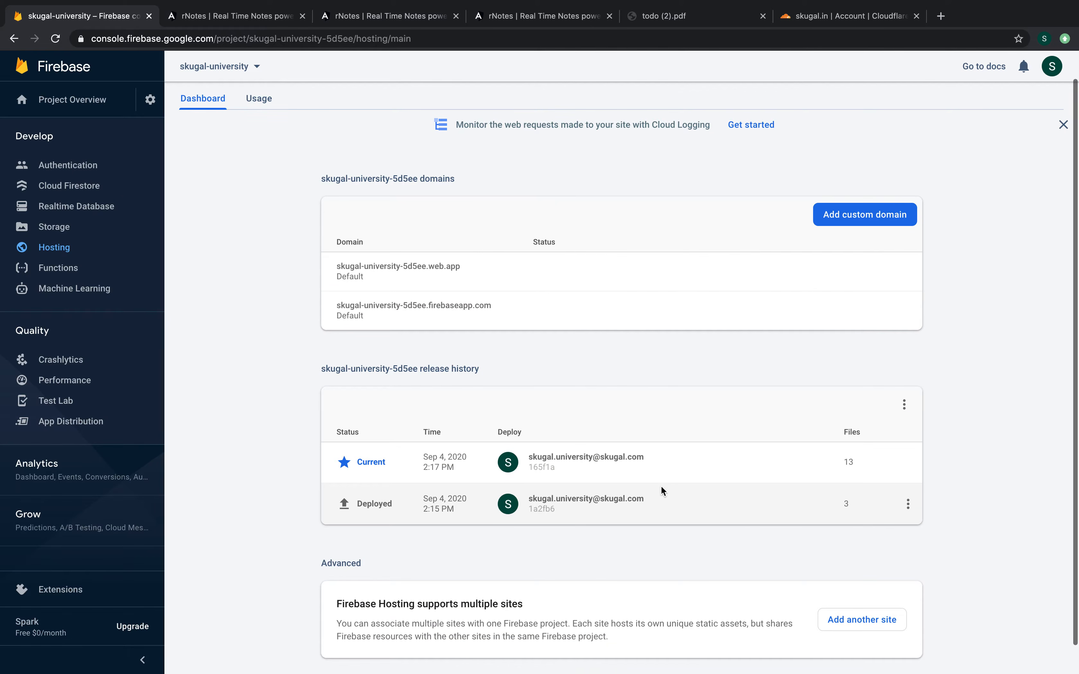
{"action": "left_click", "coordinate": [103, 254]}
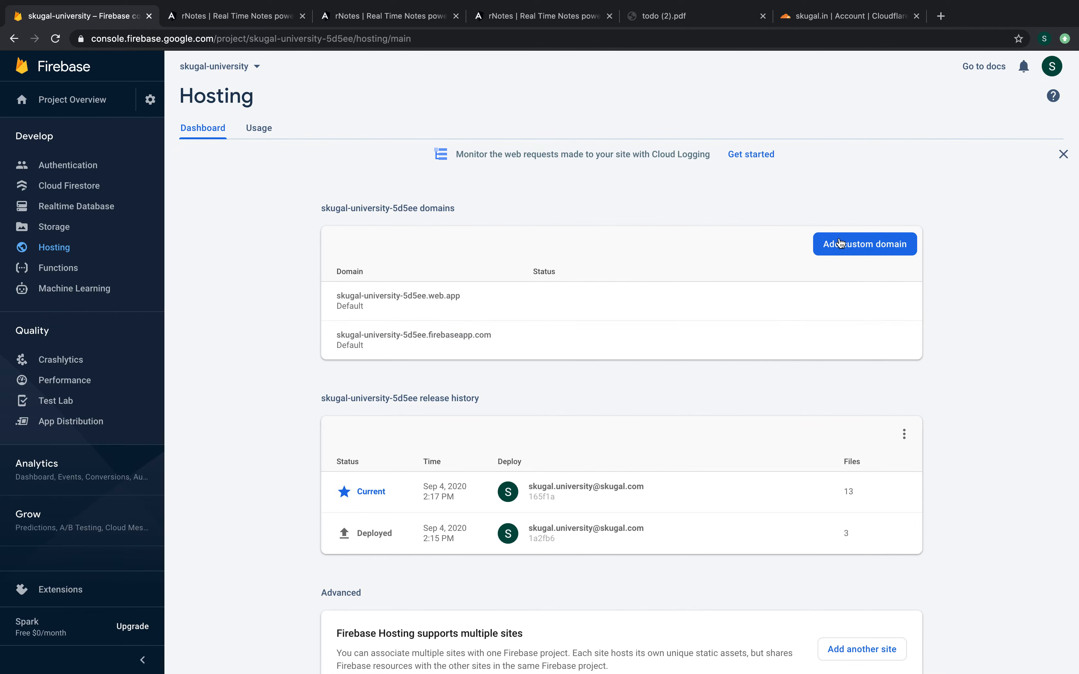
{"action": "left_click", "coordinate": [849, 240]}
{"action": "type", "text": "skuga"}
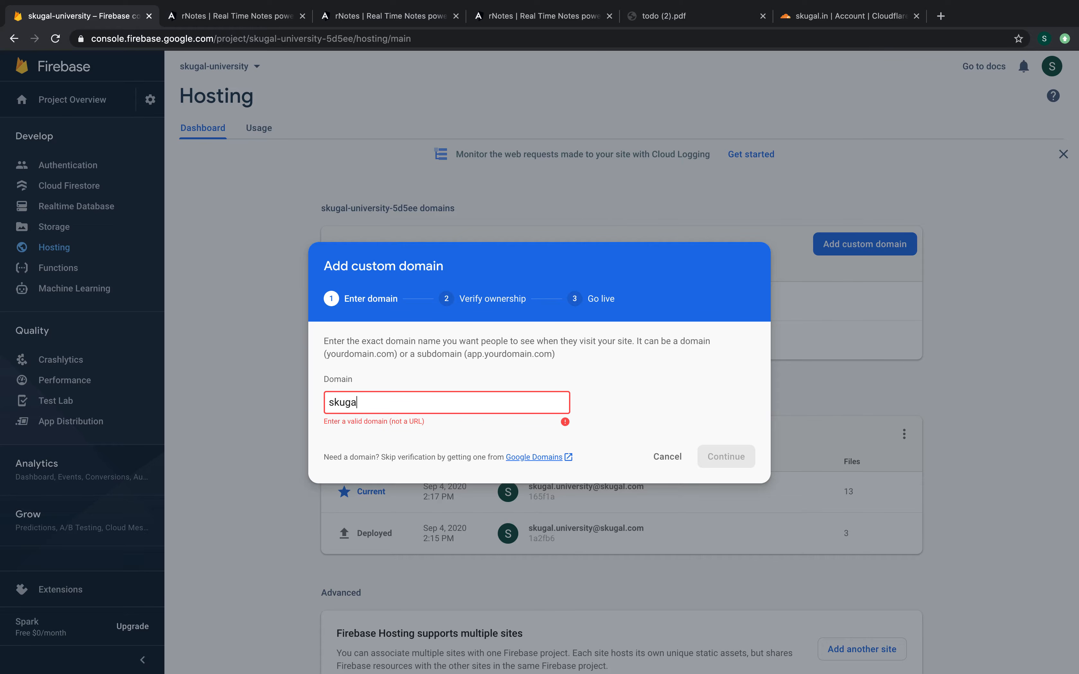
{"action": "left_click", "coordinate": [667, 456]}
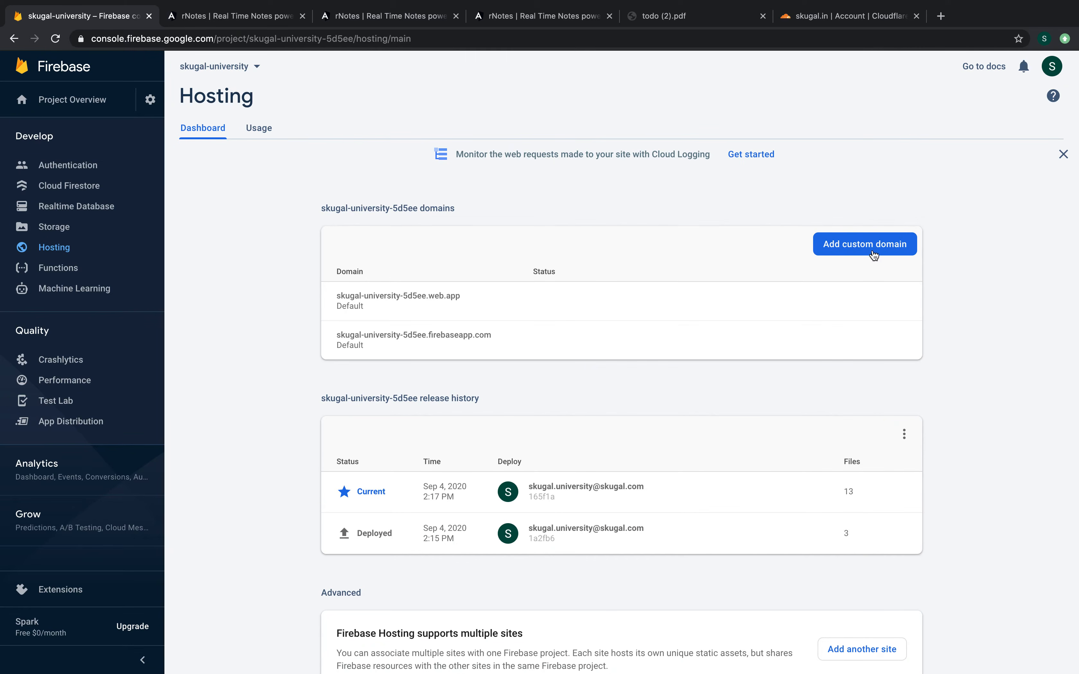
Add skugal.in as a custom domain in Firebase Hosting, without a redirect, and continue to ownership verification
{"action": "left_click", "coordinate": [872, 255]}
{"action": "type", "text": "skuga"}
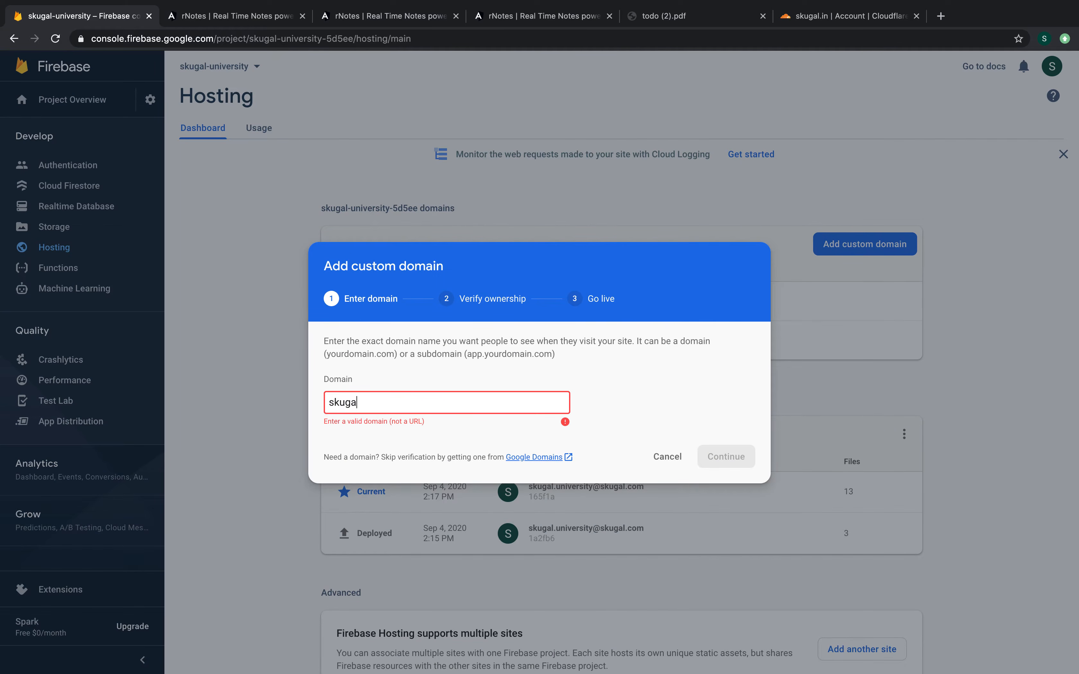
{"action": "type", "text": "l.i"}
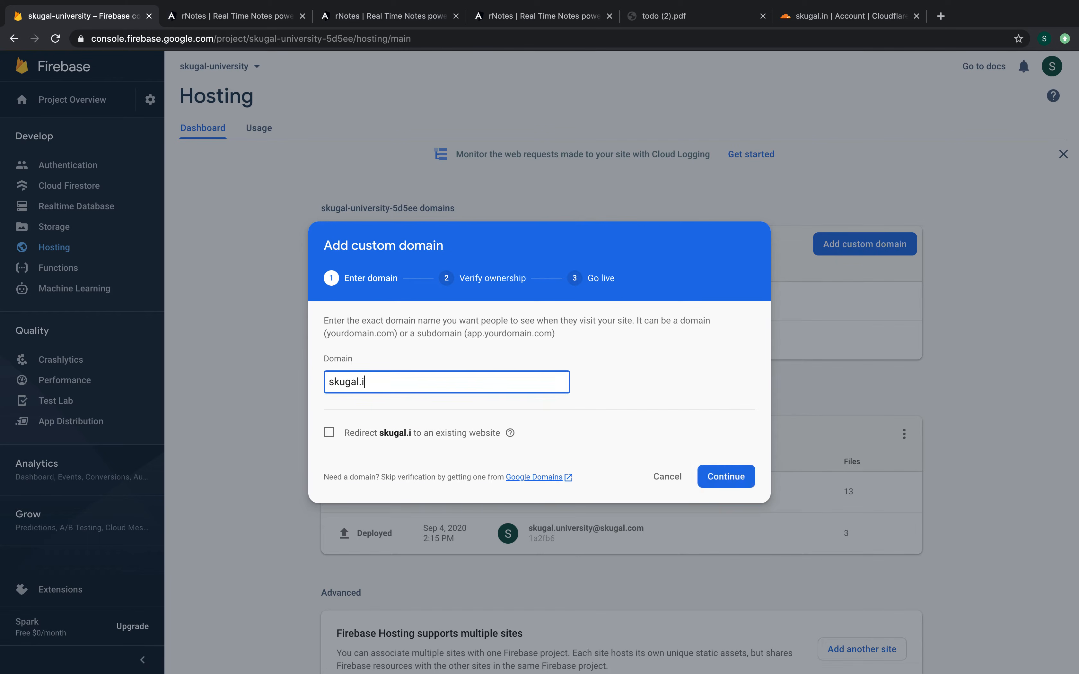
{"action": "type", "text": "n"}
{"action": "left_click_drag", "start_coordinate": [322, 322], "coordinate": [513, 322]}
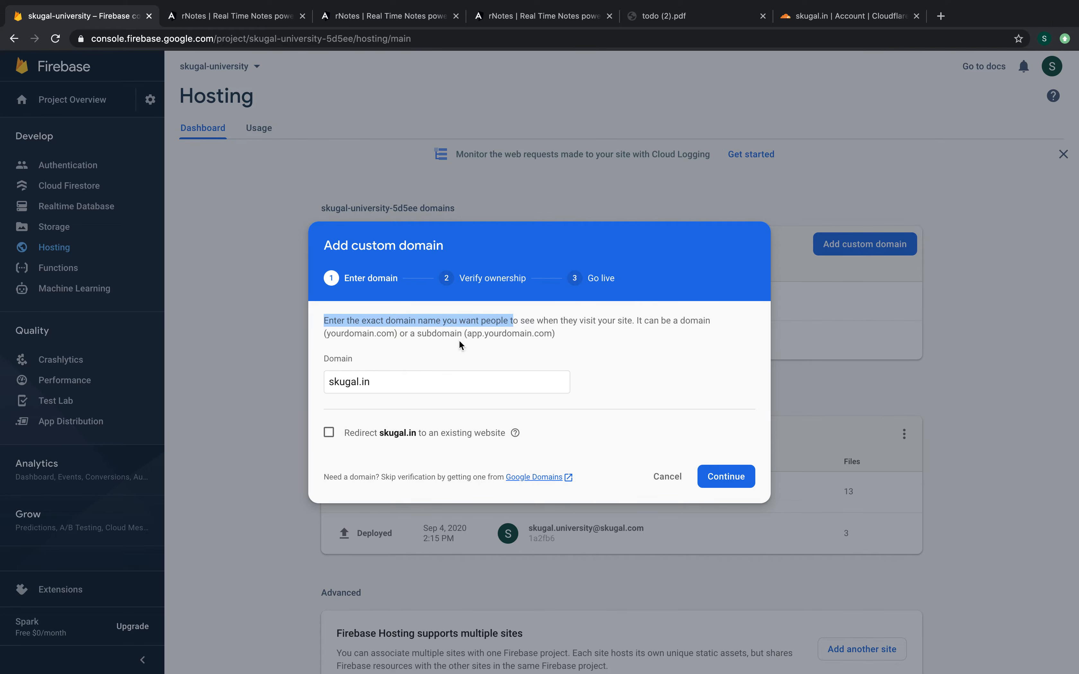
{"action": "double_click", "coordinate": [473, 333]}
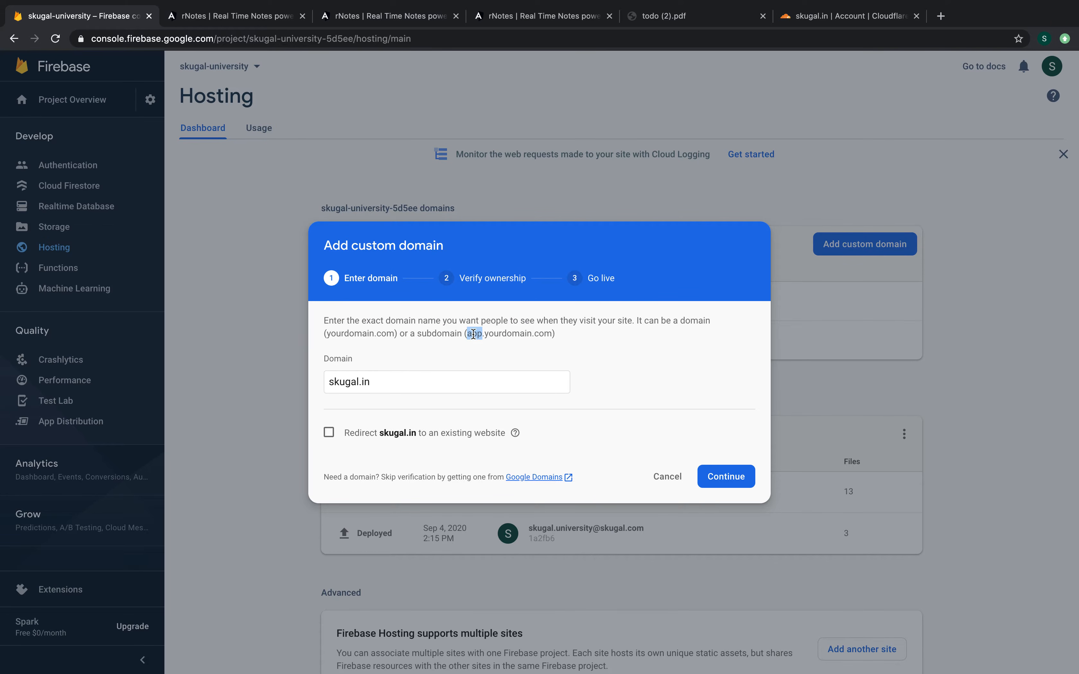
{"action": "left_click_drag", "start_coordinate": [377, 382], "coordinate": [303, 379]}
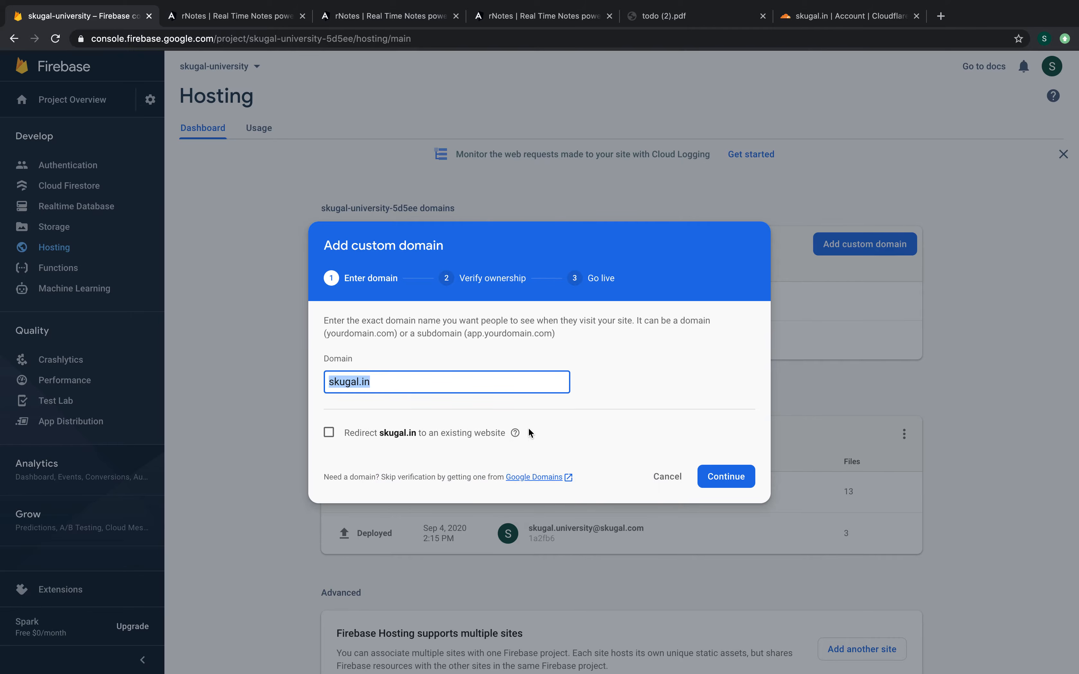
{"action": "left_click", "coordinate": [717, 473]}
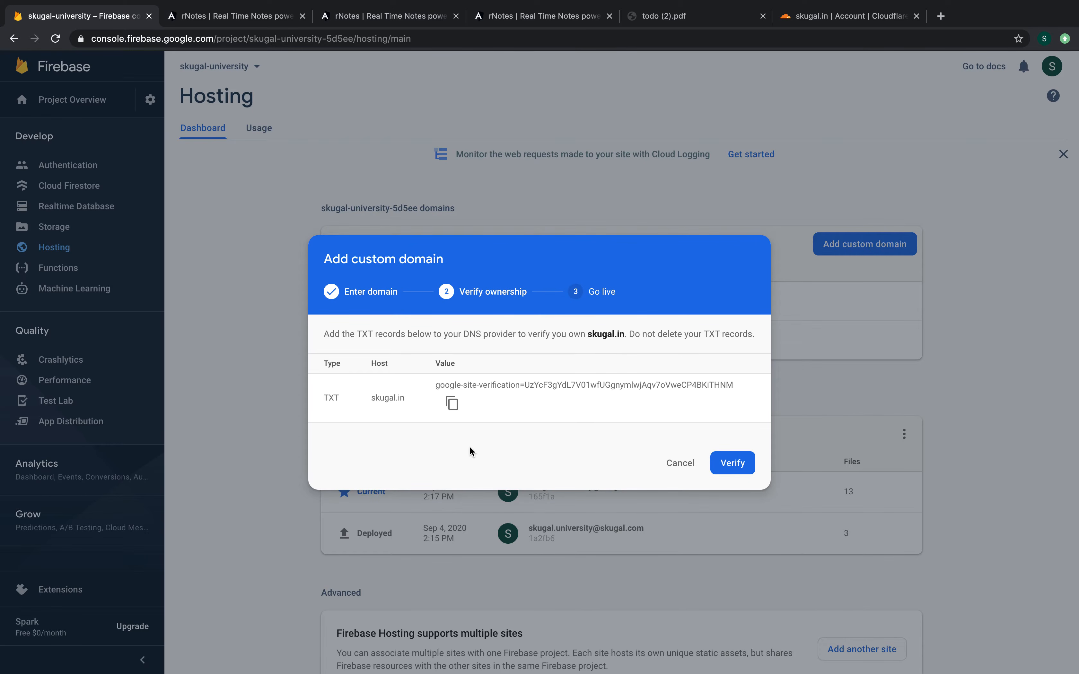
Copy Firebase's TXT verification value, check the records section for skugal.in in GoDaddy, and return to Firebase
{"action": "left_click", "coordinate": [455, 406]}
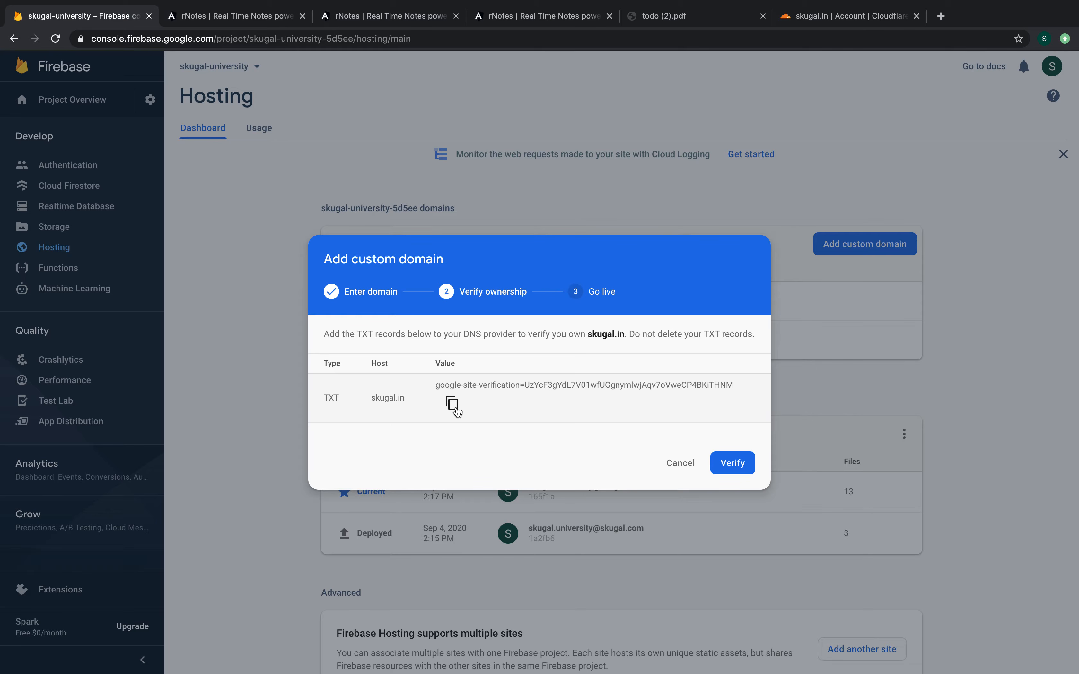
{"action": "key", "text": "ctrl+Right"}
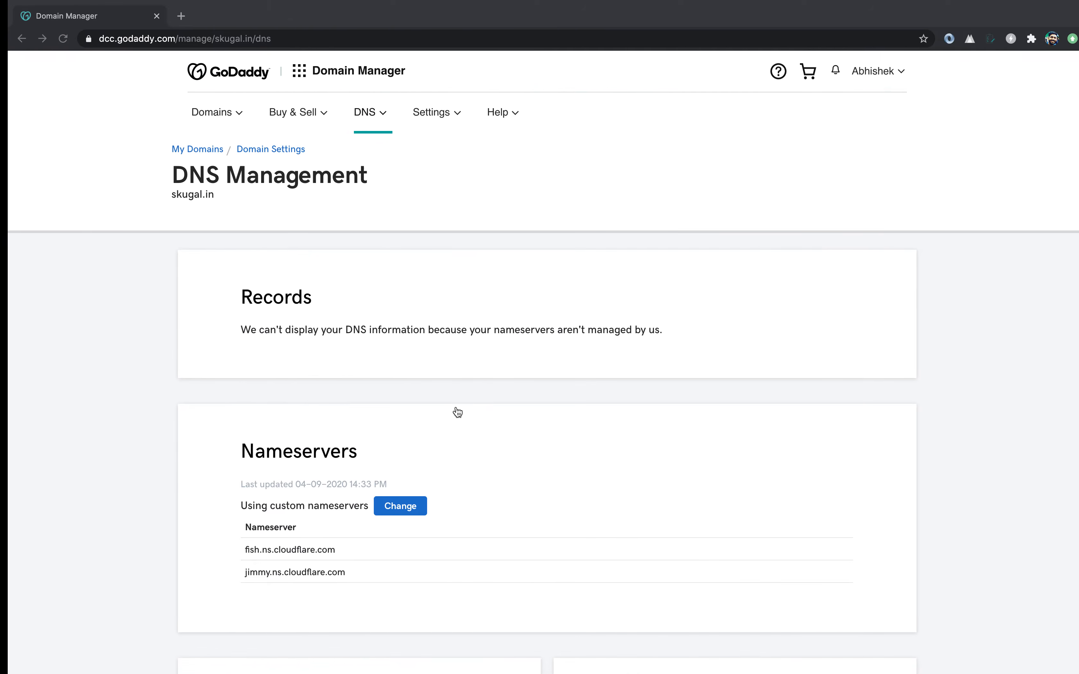
{"action": "key", "text": "ctrl+Left"}
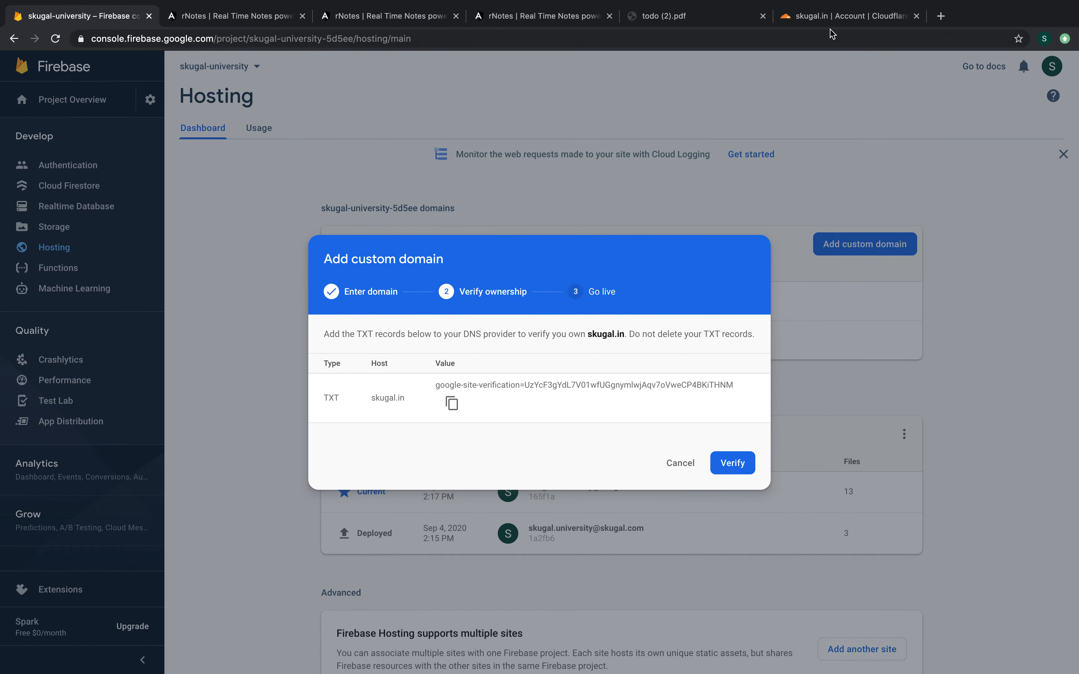
{"action": "key", "text": "ctrl+Right"}
{"action": "left_click_drag", "start_coordinate": [234, 326], "coordinate": [655, 320]}
{"action": "key", "text": "ctrl+Left"}
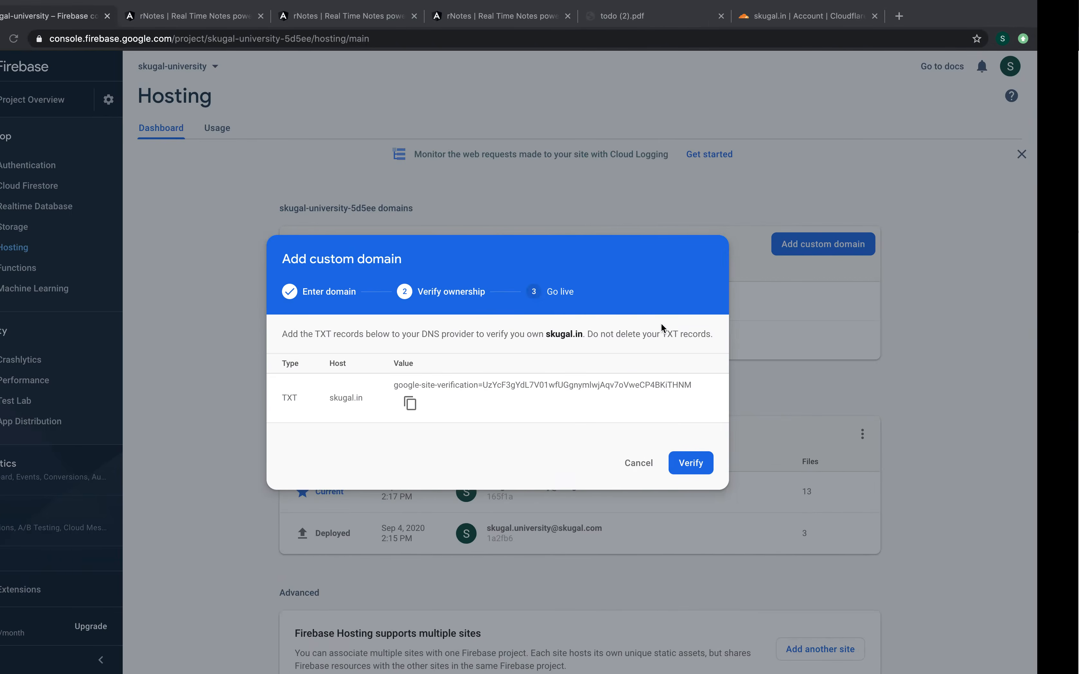
Switch to Cloudflare, open DNS management for skugal.in, and start a new DNS record
{"action": "left_click", "coordinate": [847, 16]}
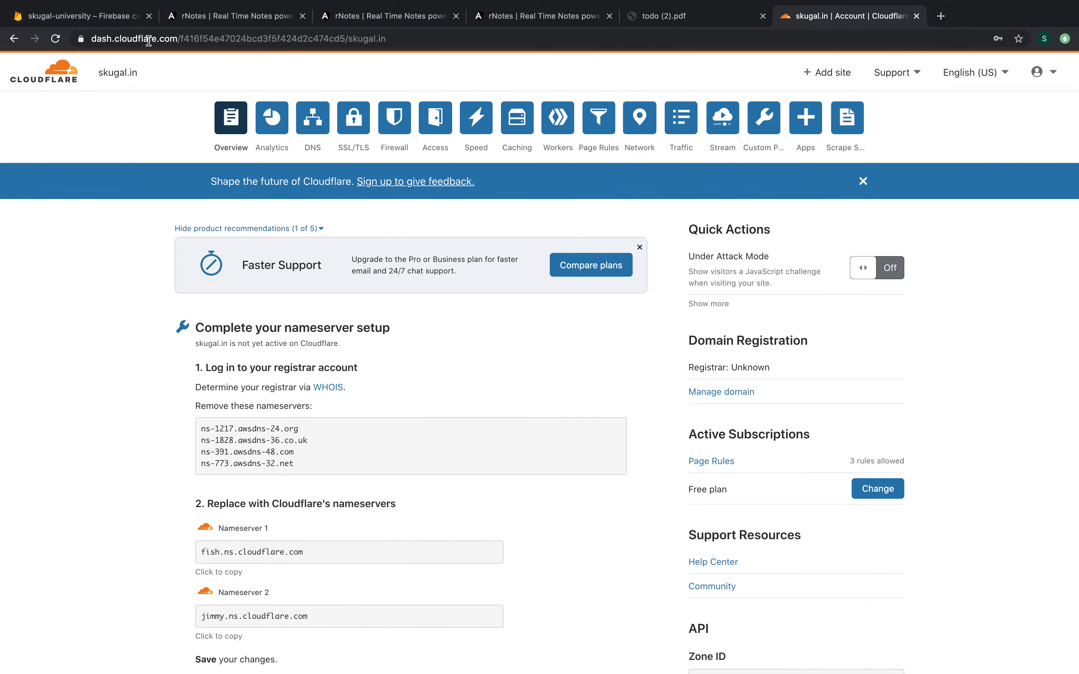
{"action": "left_click", "coordinate": [311, 137]}
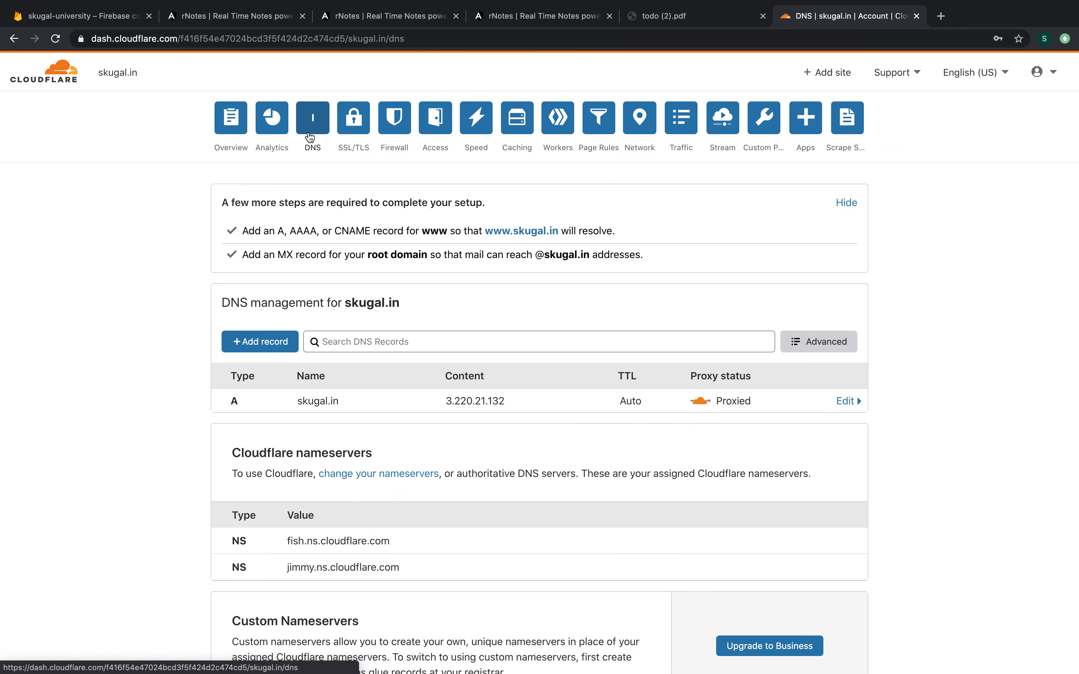
{"action": "scroll", "coordinate": [289, 223], "scroll_direction": "down", "scroll_amount": 1}
{"action": "left_click", "coordinate": [261, 292]}
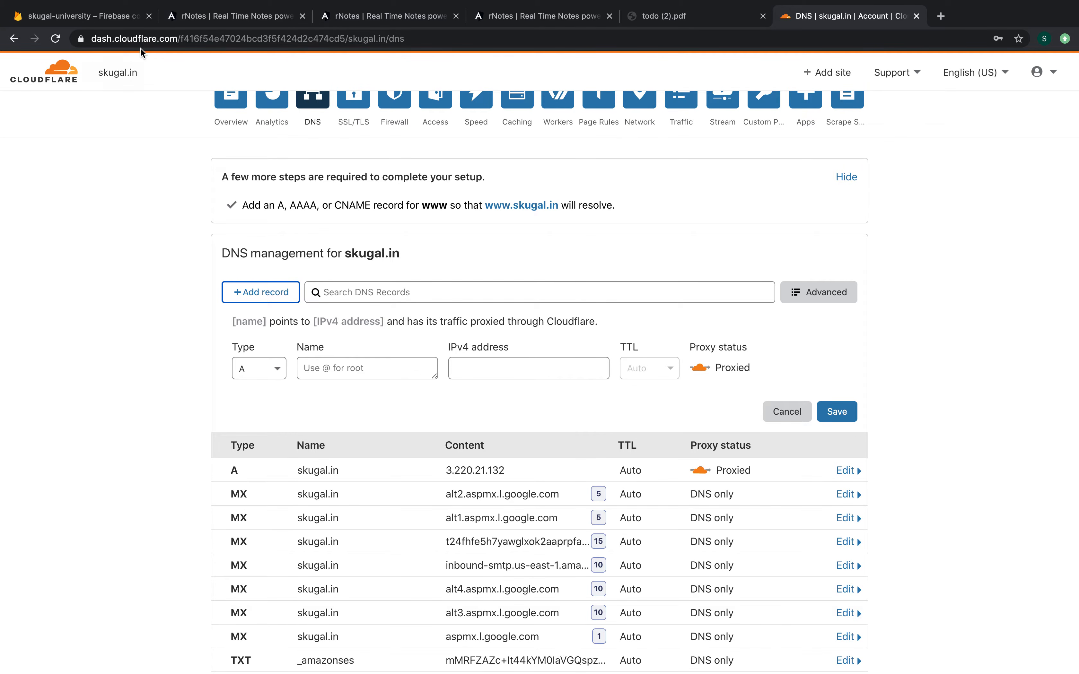
Copy the TXT verification value from Firebase's custom domain setup, return to Cloudflare and set the new DNS record's type to TXT
{"action": "left_click", "coordinate": [121, 26]}
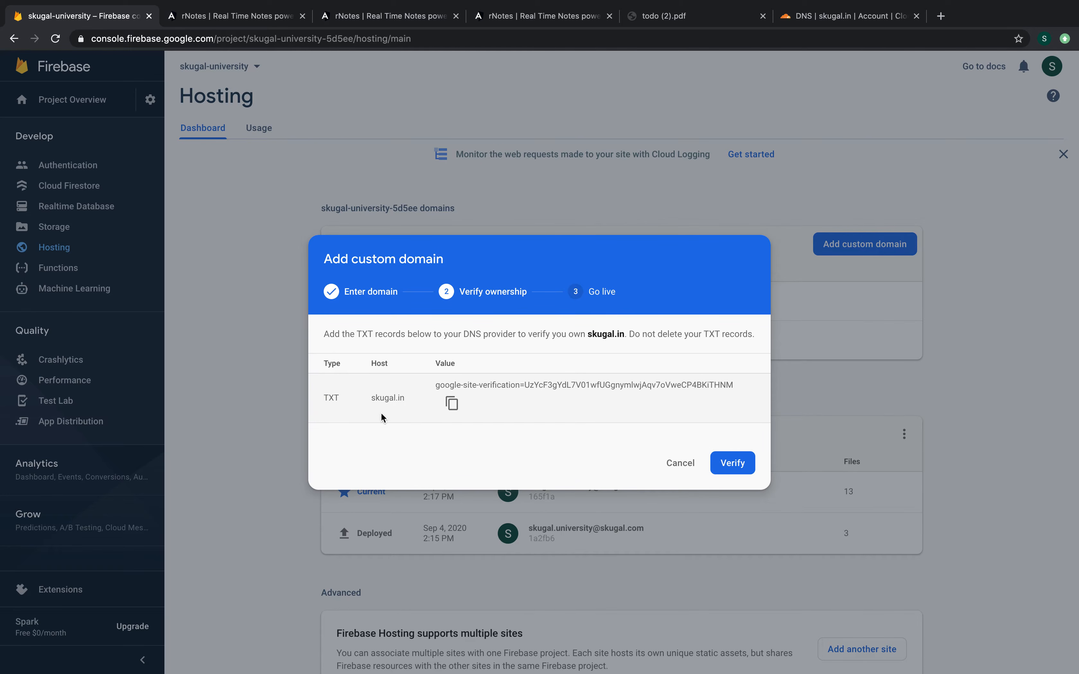
{"action": "left_click", "coordinate": [452, 404]}
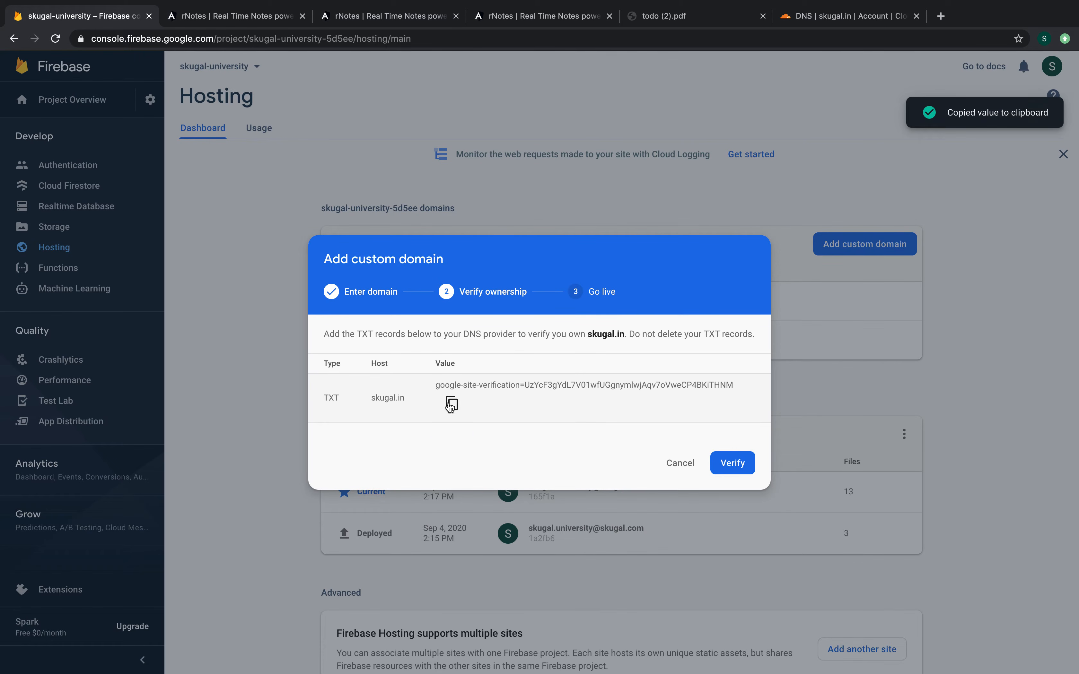
{"action": "left_click", "coordinate": [838, 17]}
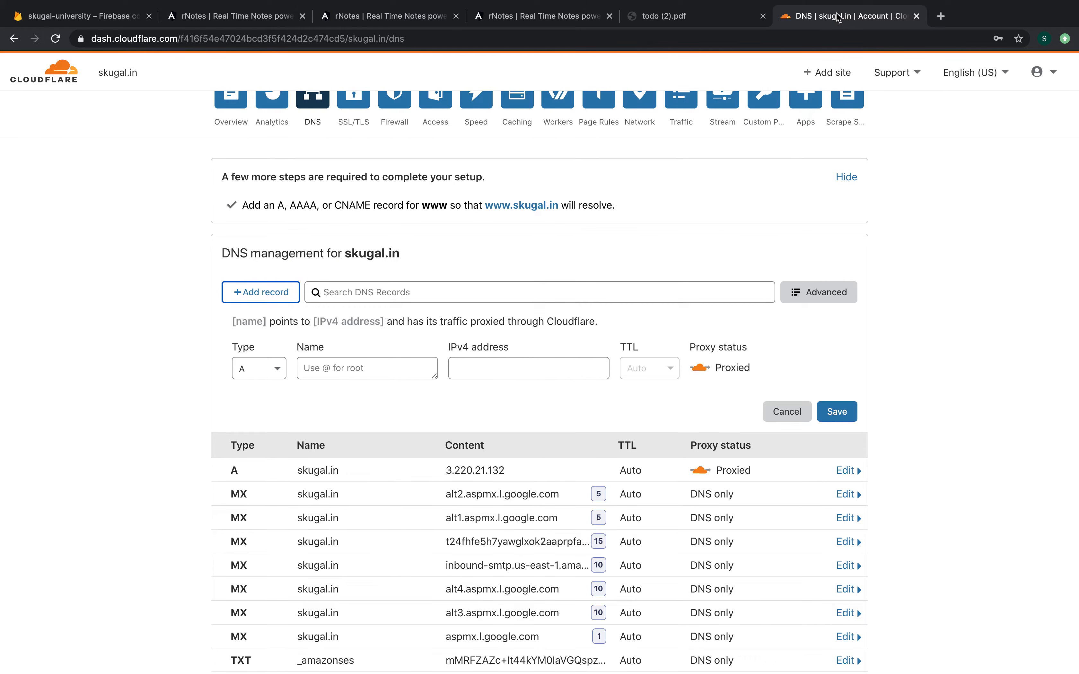
{"action": "left_click", "coordinate": [279, 374]}
{"action": "type", "text": "txt"}
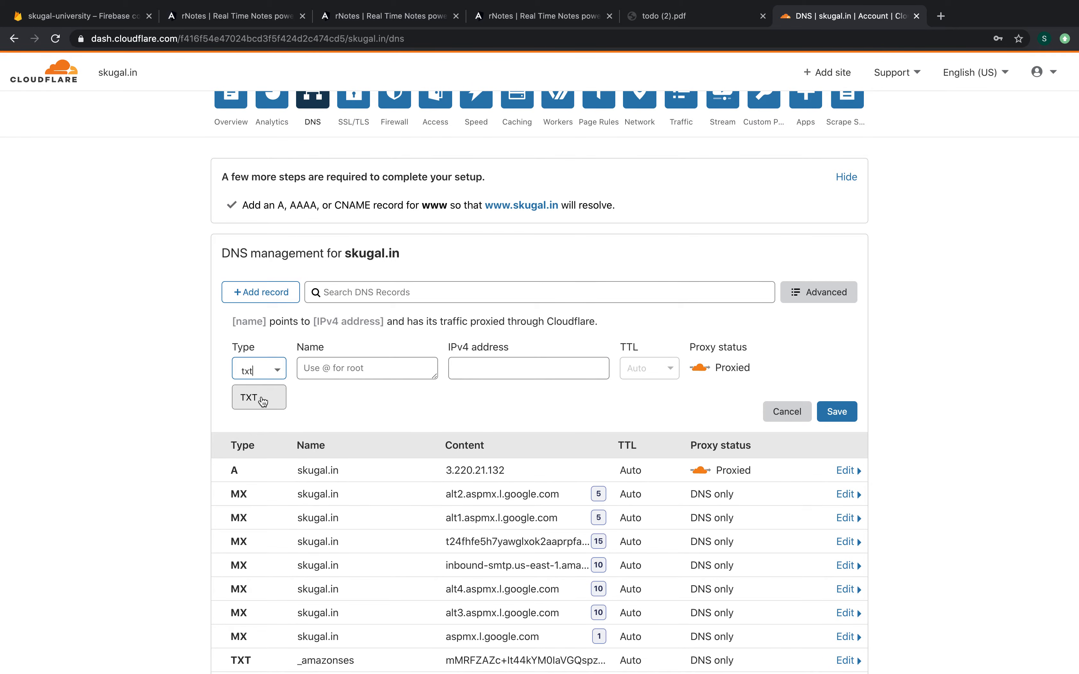
{"action": "left_click", "coordinate": [262, 398]}
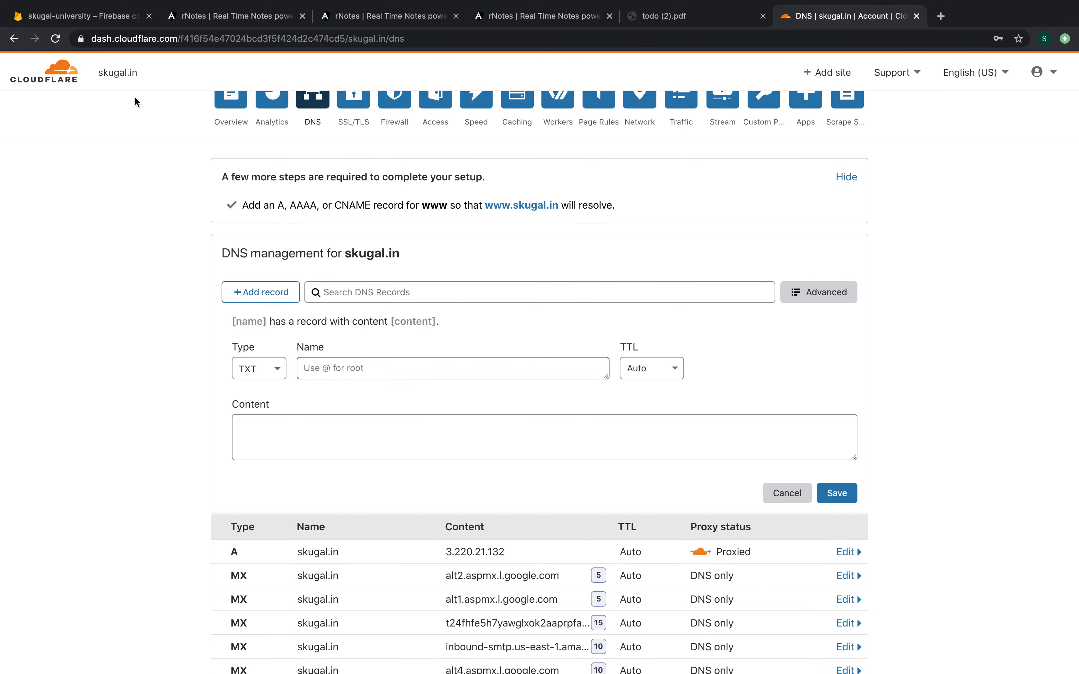
Check the required host in Firebase, then save the Cloudflare TXT record with name @ and the copied site verification token as its content
{"action": "left_click", "coordinate": [110, 25]}
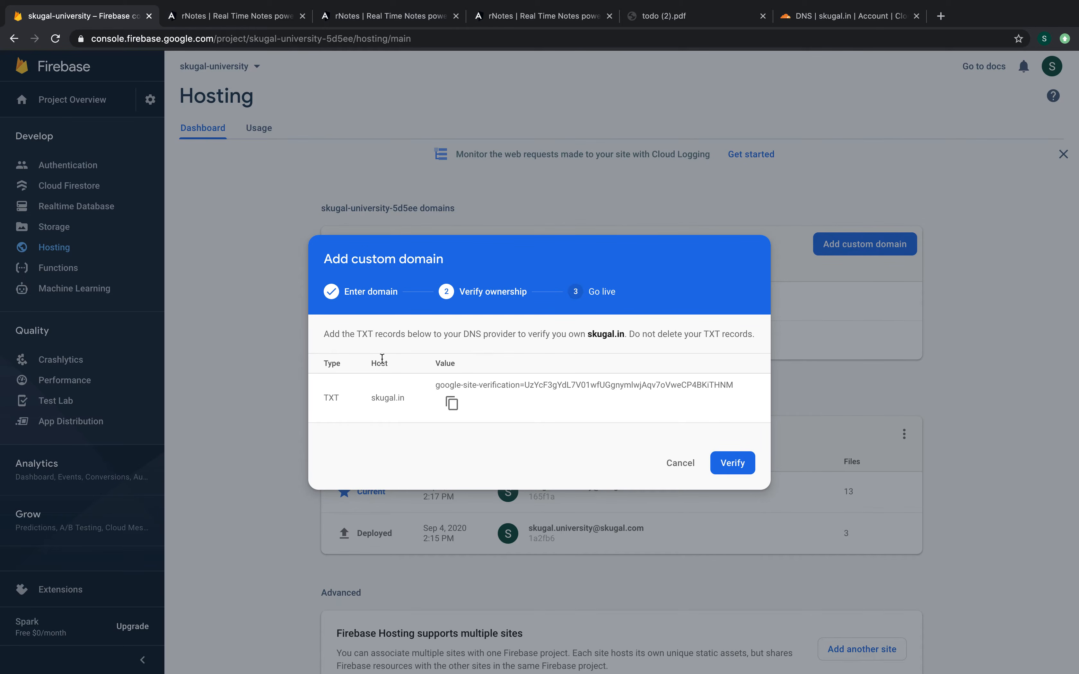
{"action": "left_click_drag", "start_coordinate": [370, 401], "coordinate": [407, 402]}
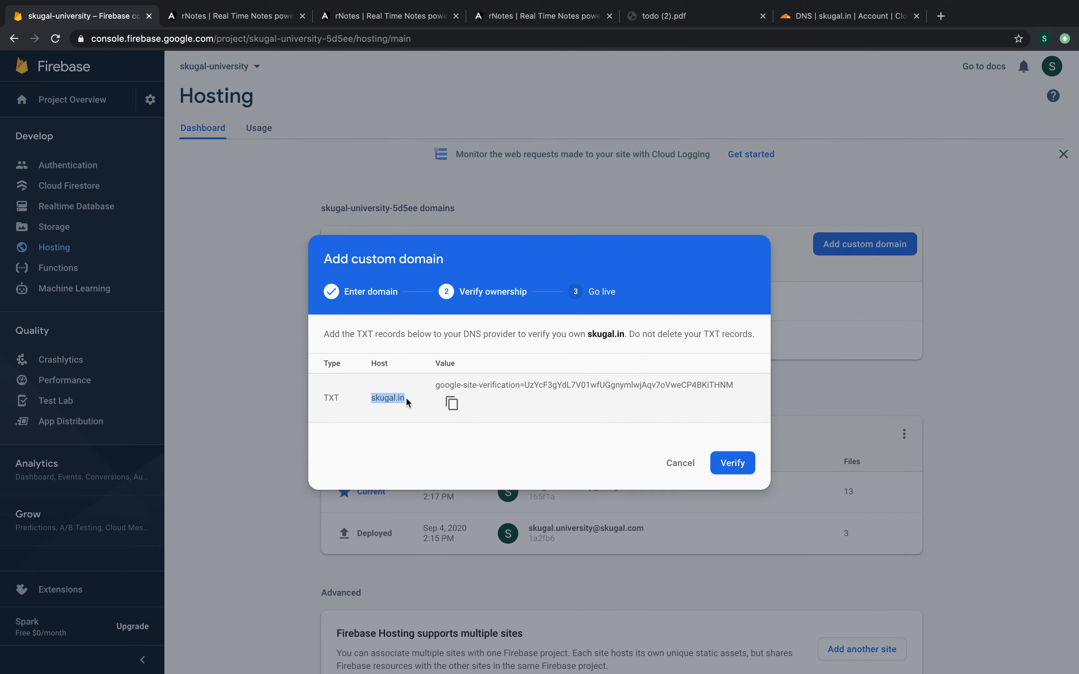
{"action": "left_click", "coordinate": [832, 18]}
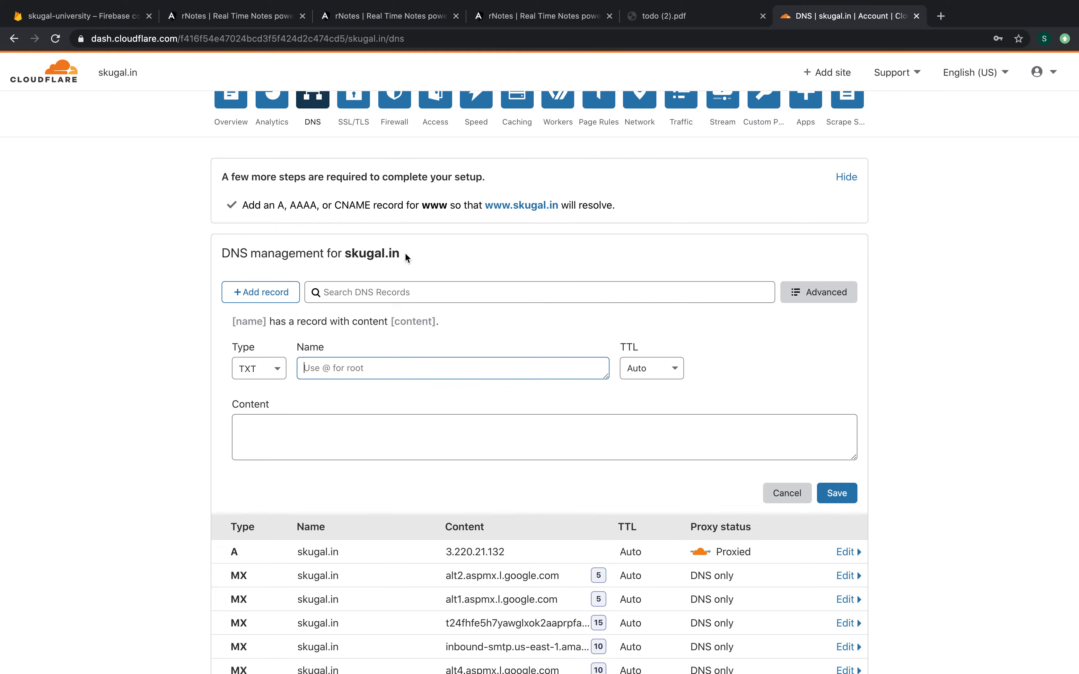
{"action": "type", "text": "@"}
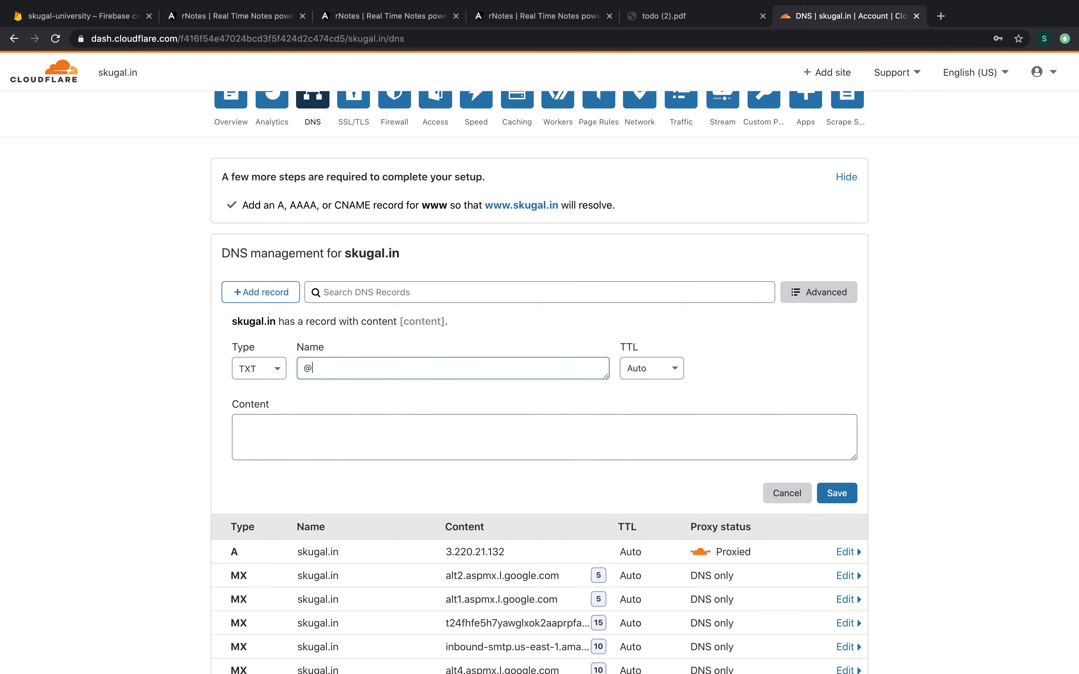
{"action": "left_click", "coordinate": [357, 437]}
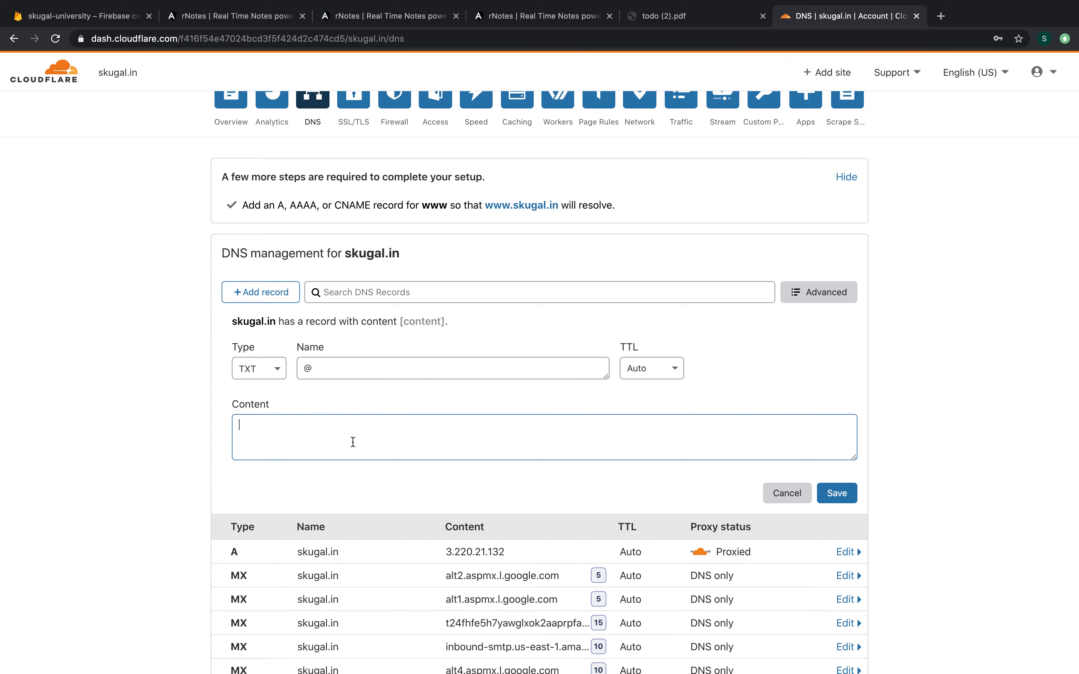
{"action": "key", "text": "super+v"}
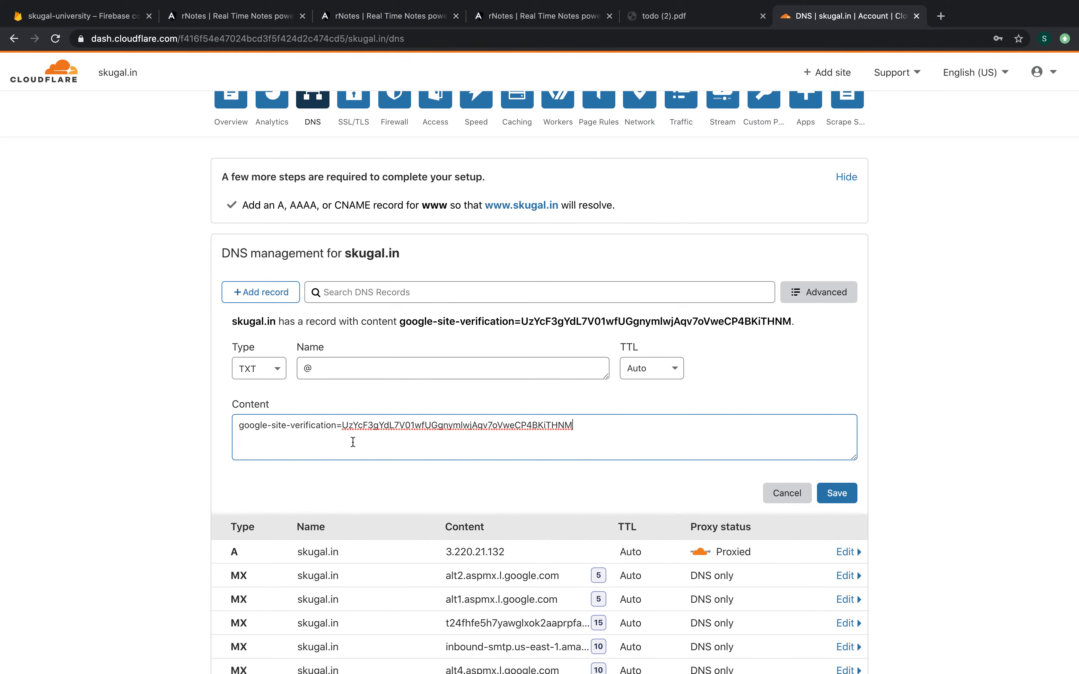
{"action": "left_click", "coordinate": [834, 494]}
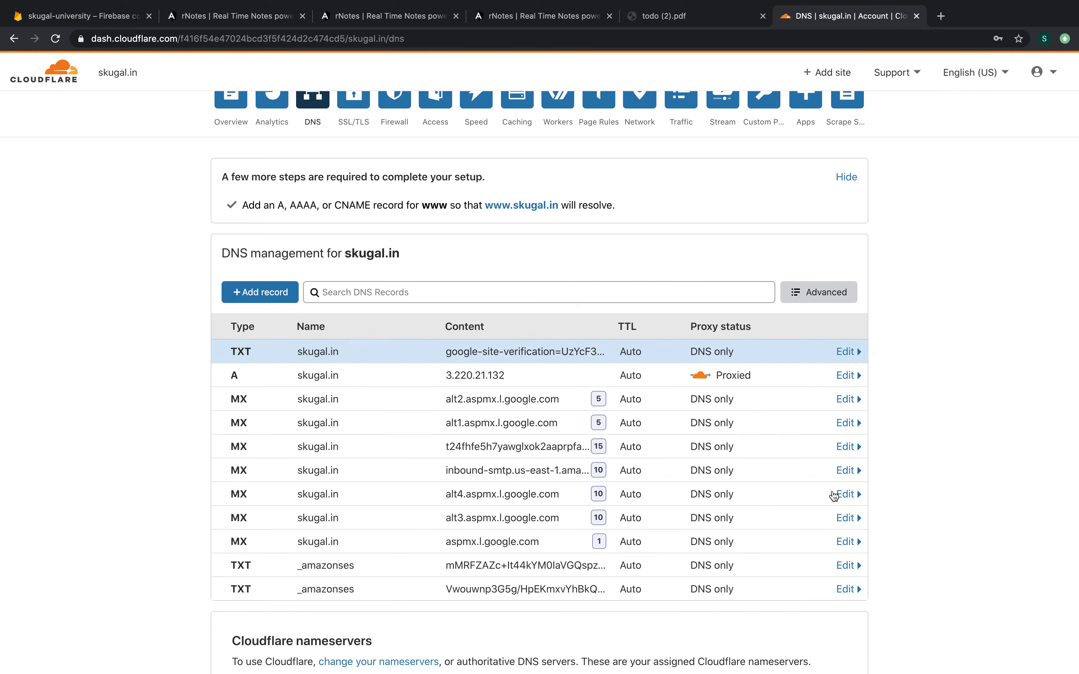
{"action": "scroll", "coordinate": [833, 496], "scroll_direction": "down", "scroll_amount": 1}
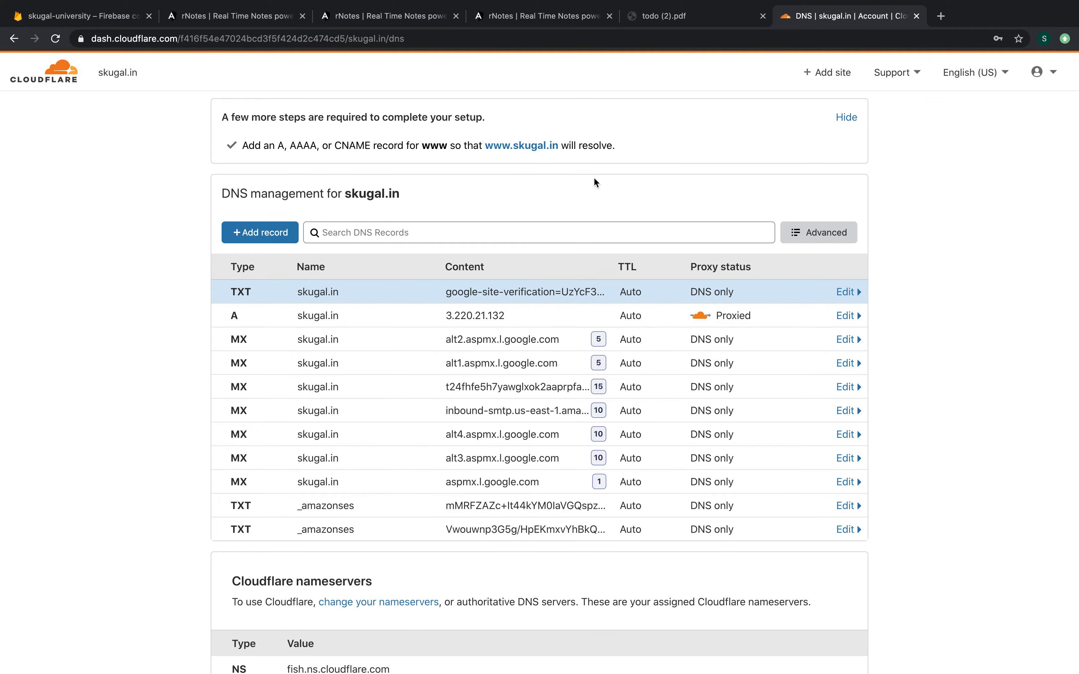
Check the skugal.in nameservers in GoDaddy, then return to Firebase and verify ownership of the domain
{"action": "left_click", "coordinate": [121, 17]}
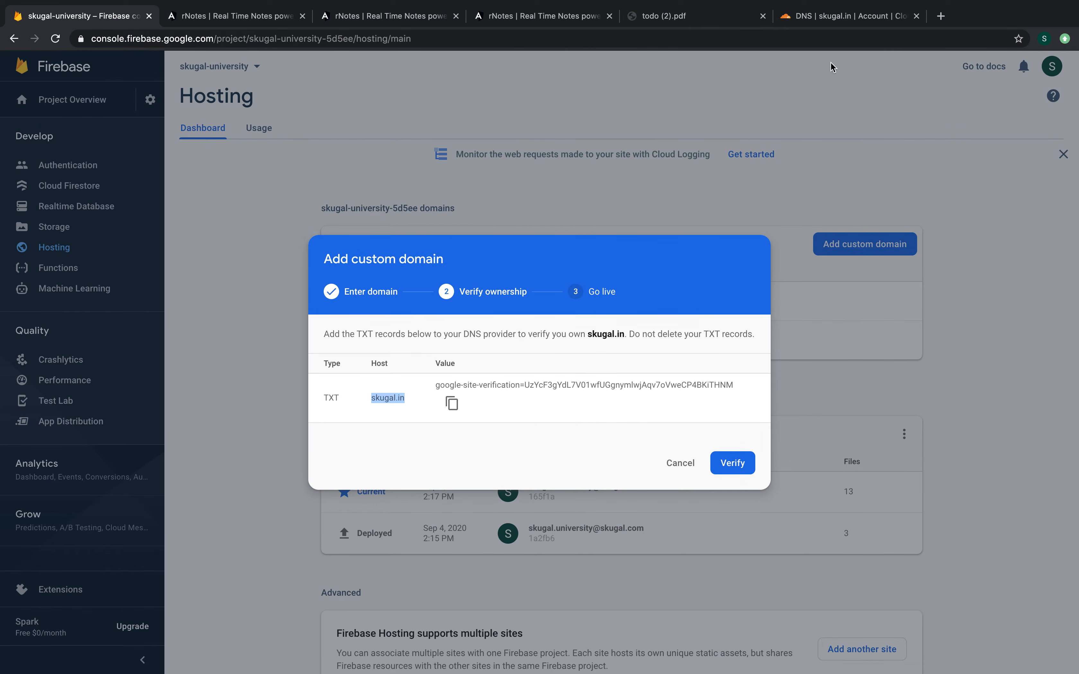
{"action": "left_click", "coordinate": [842, 18]}
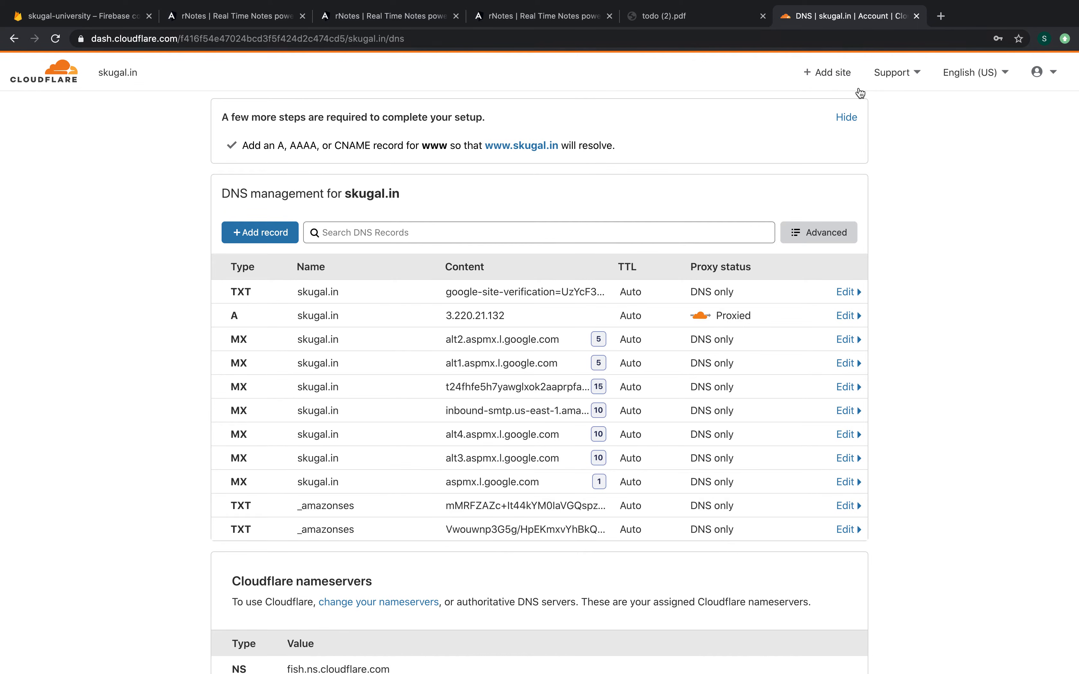
{"action": "key", "text": "ctrl+Right"}
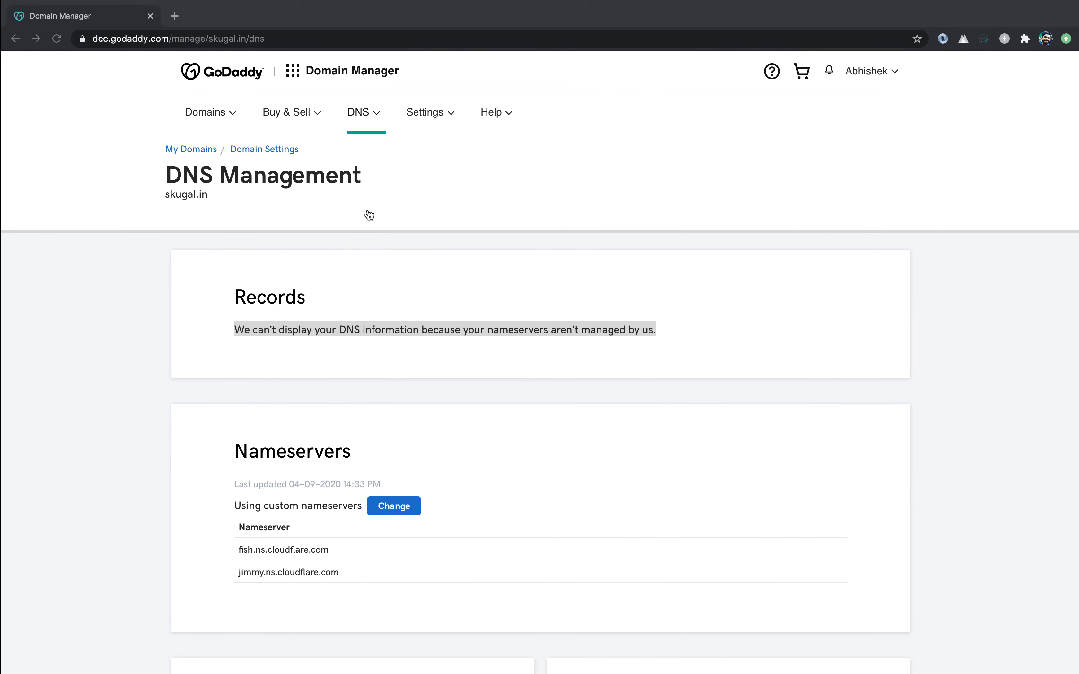
{"action": "key", "text": "ctrl+Left"}
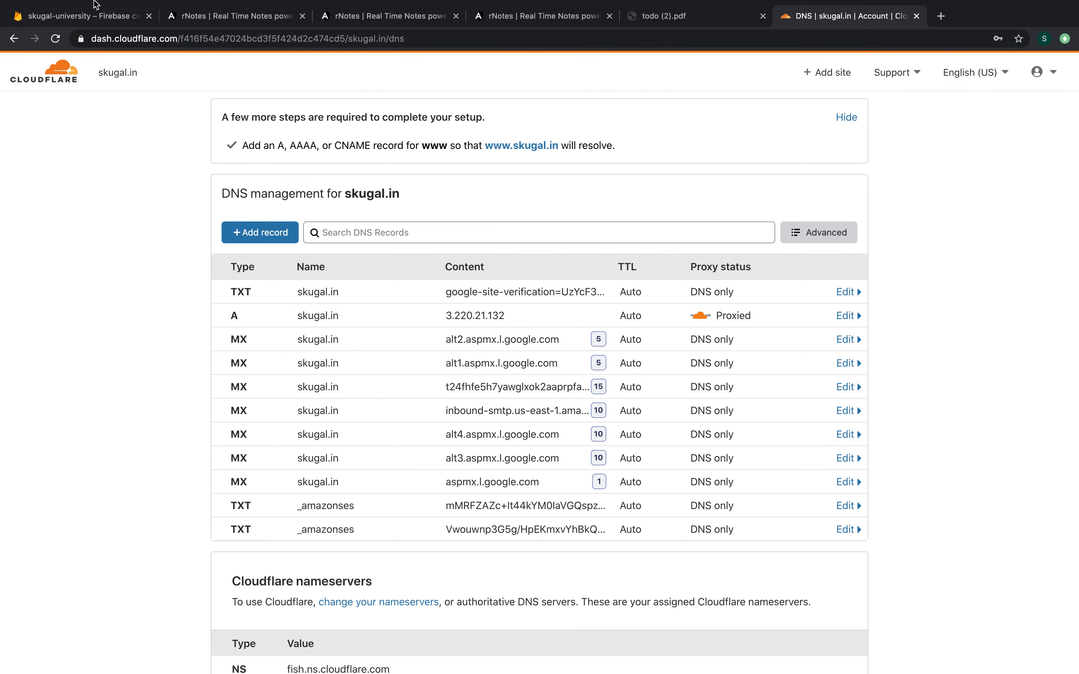
{"action": "mouse_move", "coordinate": [96, 4]}
{"action": "left_click", "coordinate": [97, 49]}
{"action": "left_click", "coordinate": [730, 462]}
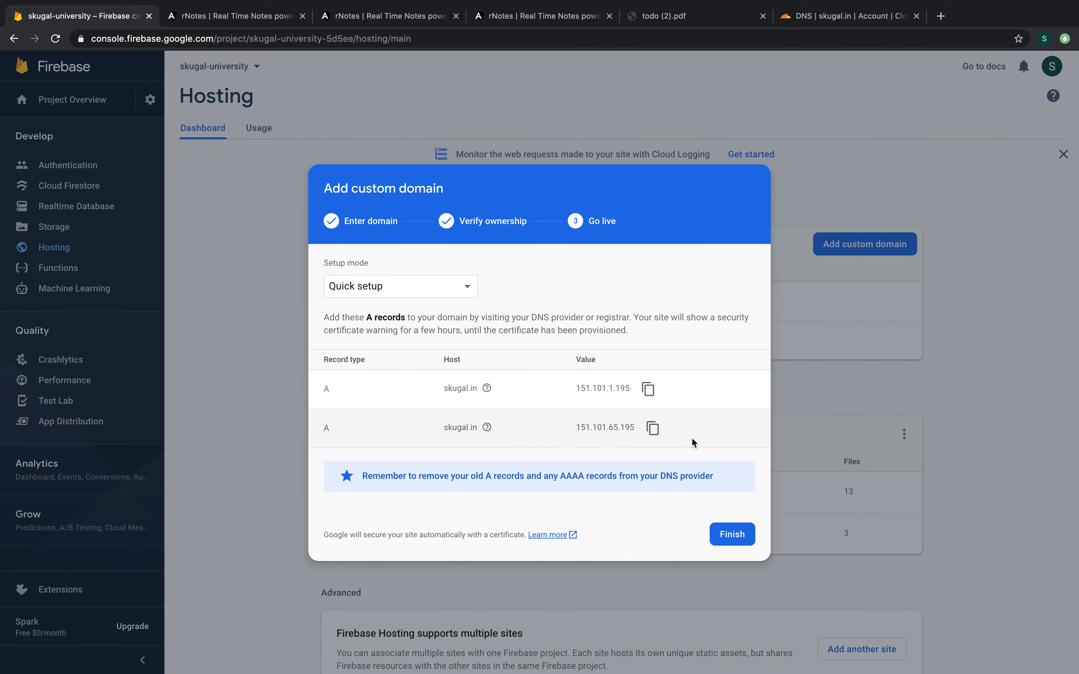
Copy Firebase's first A record value and set the existing skugal.in A record in Cloudflare to 151.101.1.195
{"action": "left_click", "coordinate": [647, 389]}
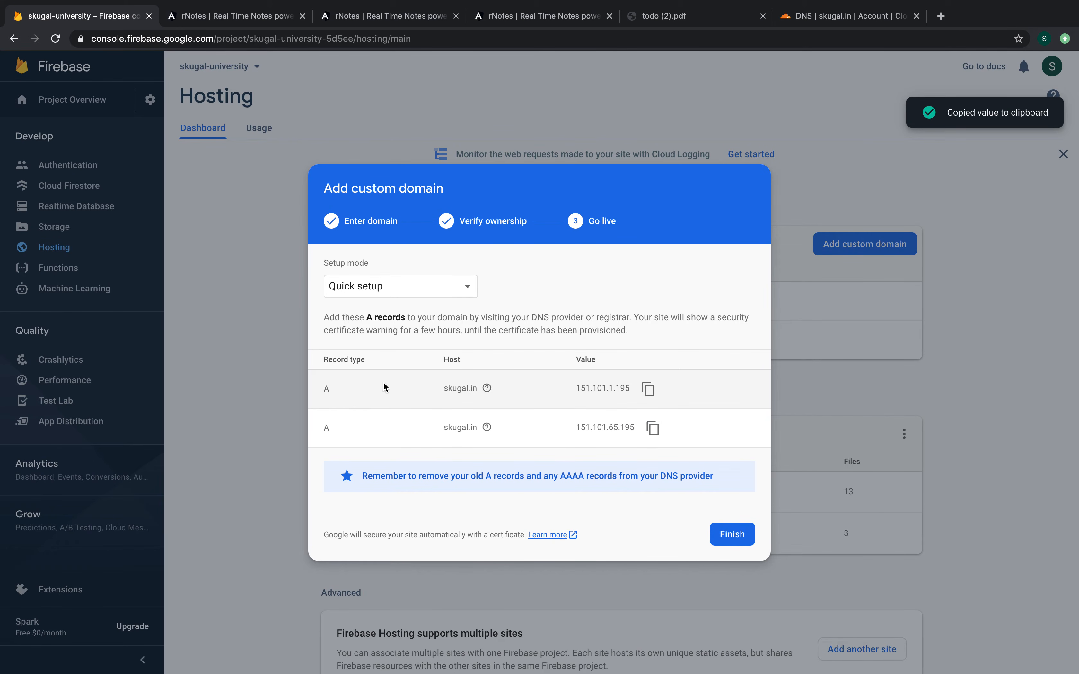
{"action": "left_click", "coordinate": [825, 14]}
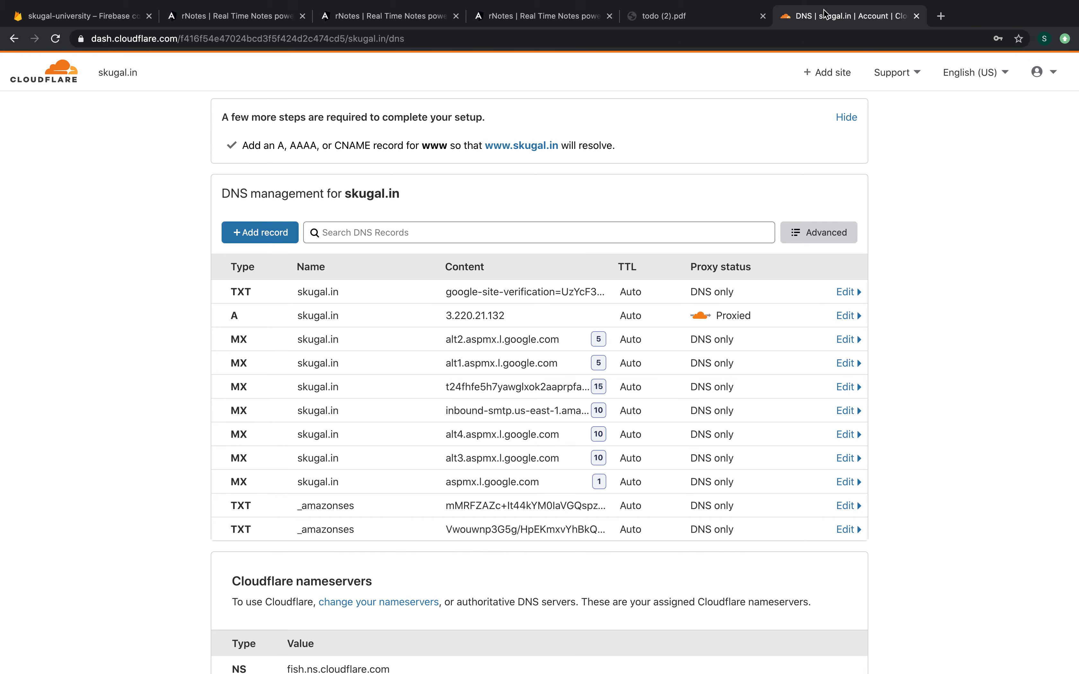
{"action": "left_click", "coordinate": [526, 321]}
{"action": "double_click", "coordinate": [520, 361]}
{"action": "key", "text": "ctrl+v"}
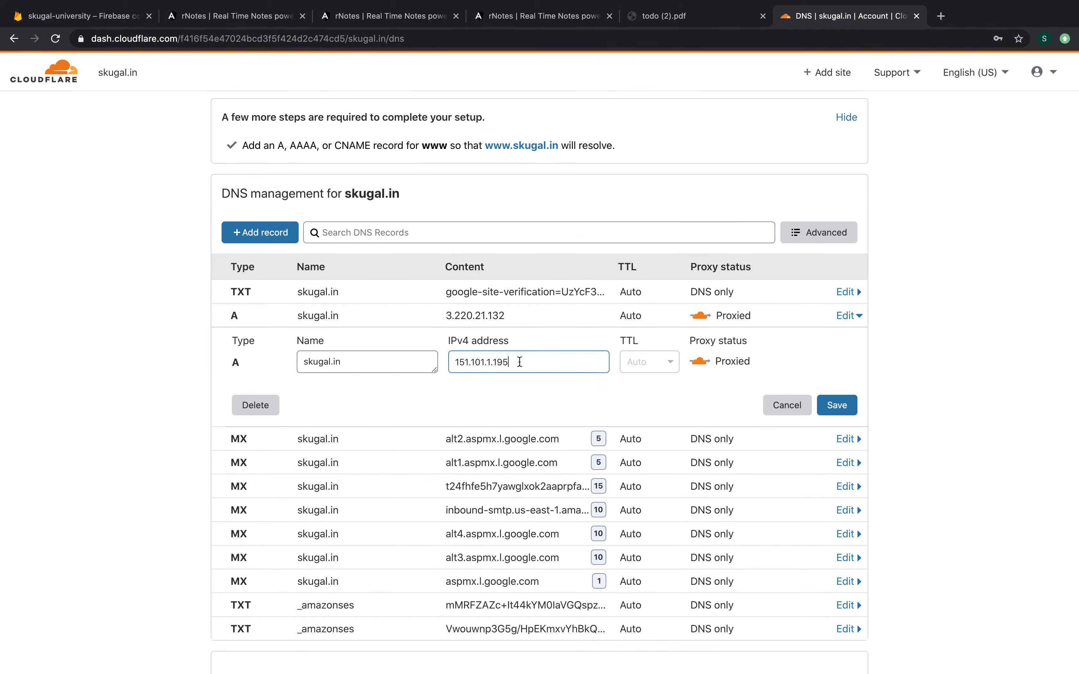
{"action": "left_click", "coordinate": [843, 407]}
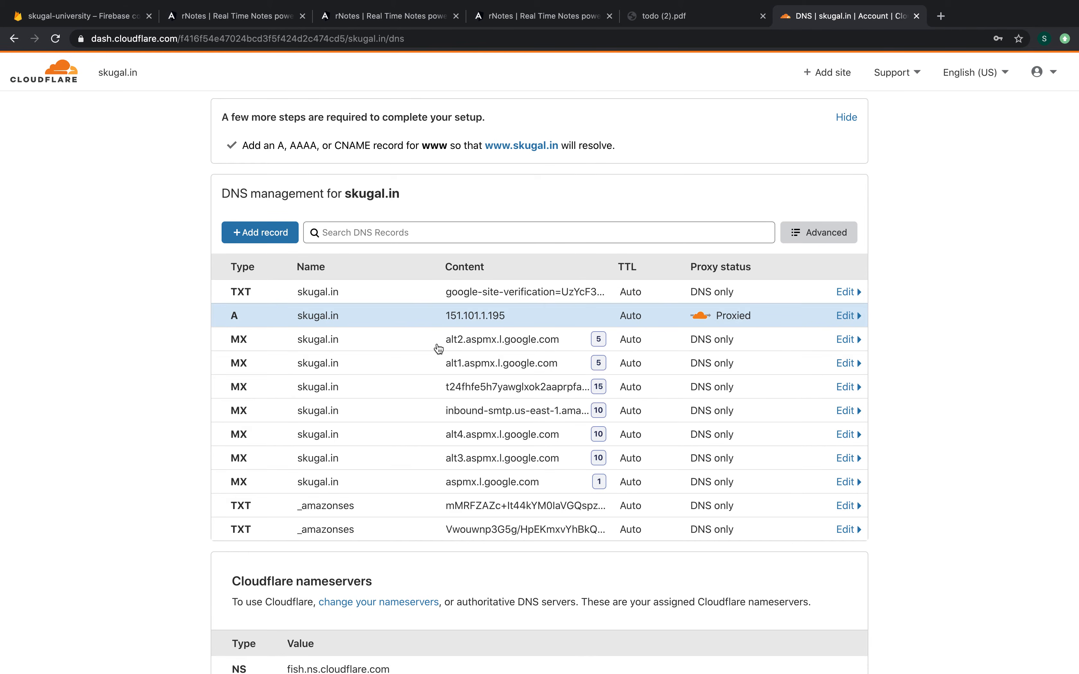
Delete the MX record for alt2.aspmx.l.google.com from the skugal.in DNS records
{"action": "left_click", "coordinate": [846, 346]}
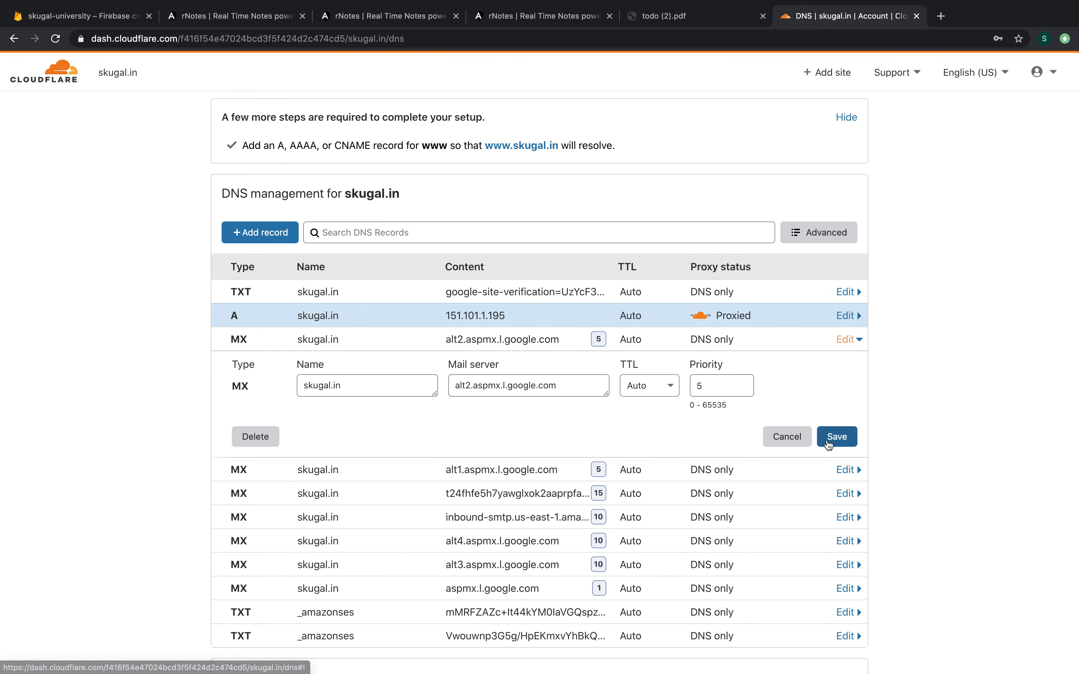
{"action": "left_click", "coordinate": [254, 440]}
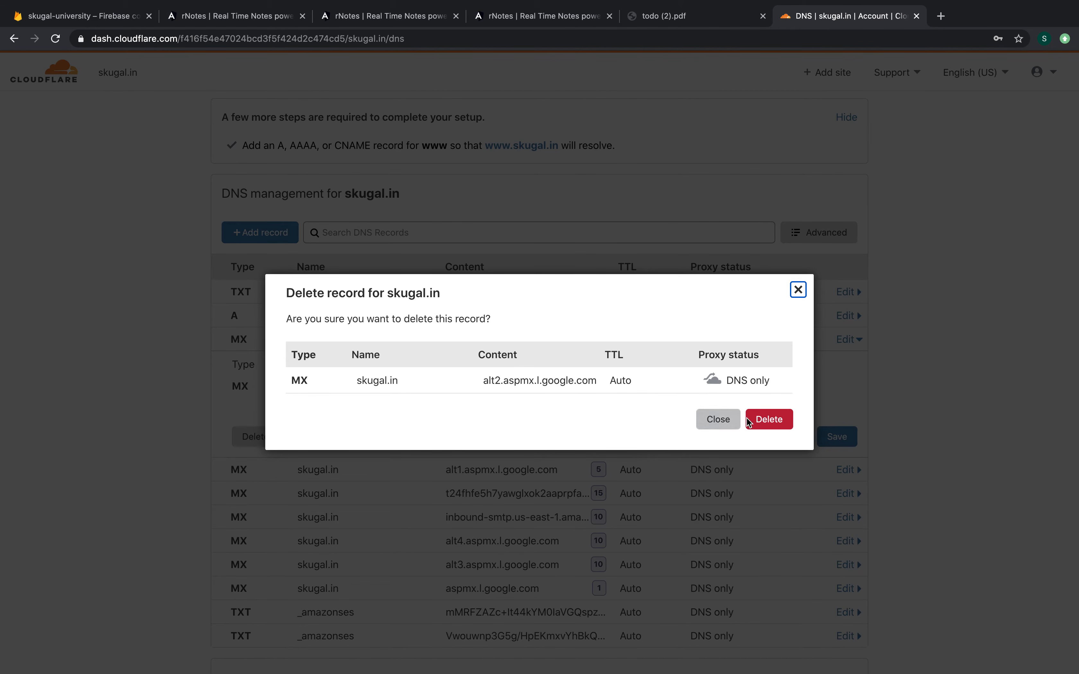
{"action": "left_click", "coordinate": [785, 416]}
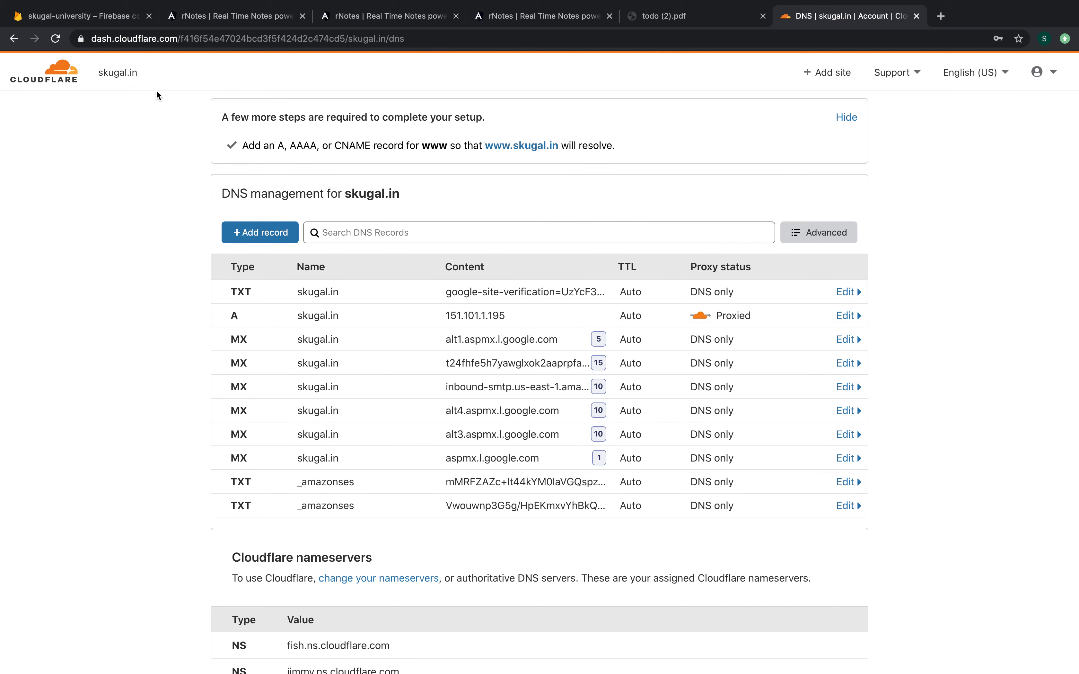
Copy Firebase's second A record value and add a proxied A record in Cloudflare with name @ and IPv4 address 151.101.65.195
{"action": "left_click", "coordinate": [102, 18]}
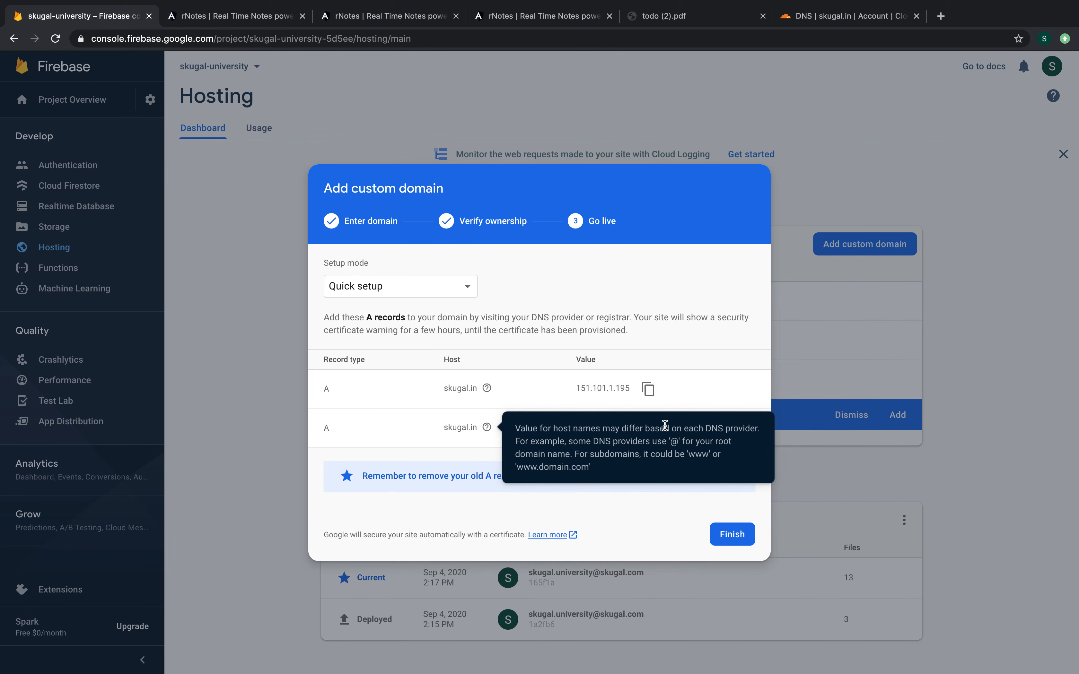
{"action": "left_click", "coordinate": [654, 435]}
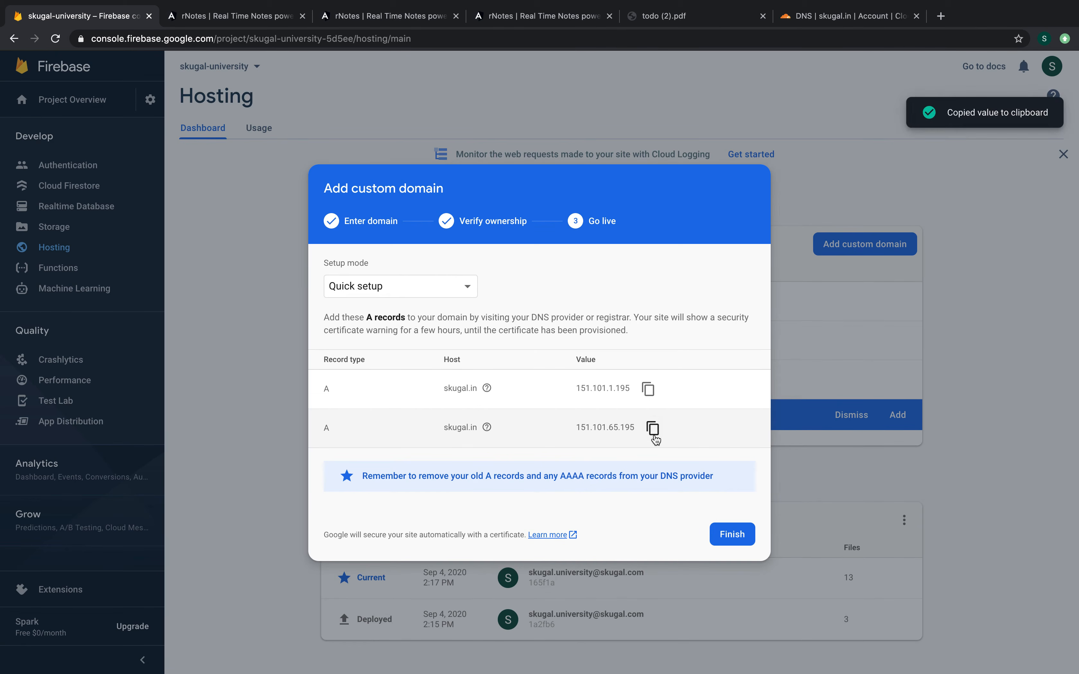
{"action": "left_click", "coordinate": [835, 20]}
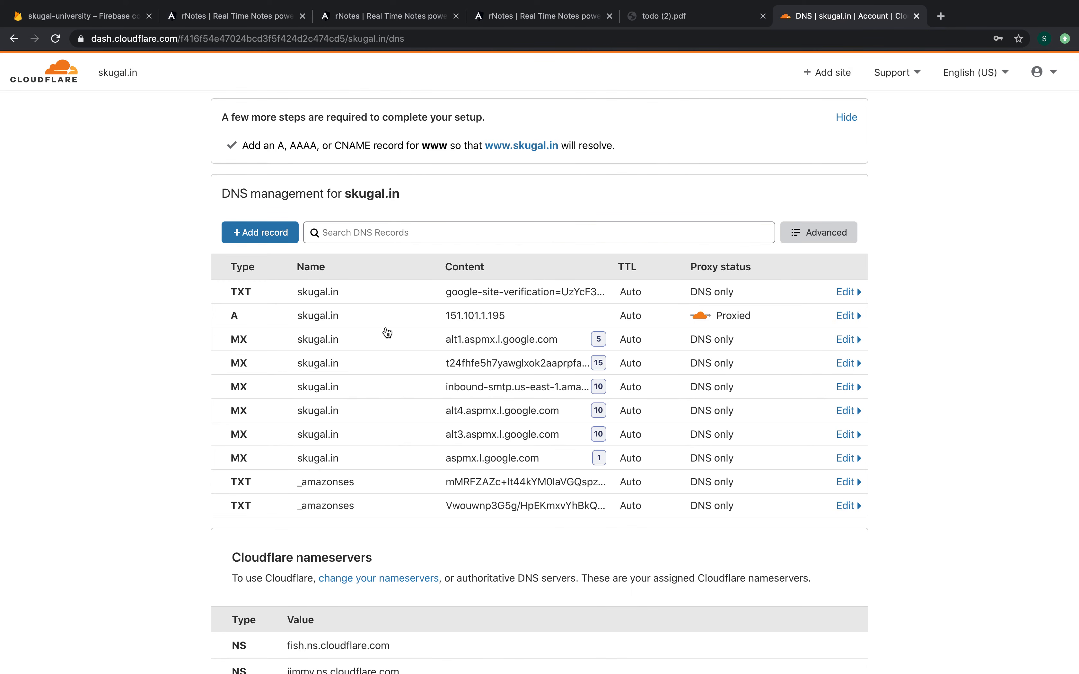
{"action": "left_click", "coordinate": [264, 232]}
{"action": "left_click", "coordinate": [342, 306]}
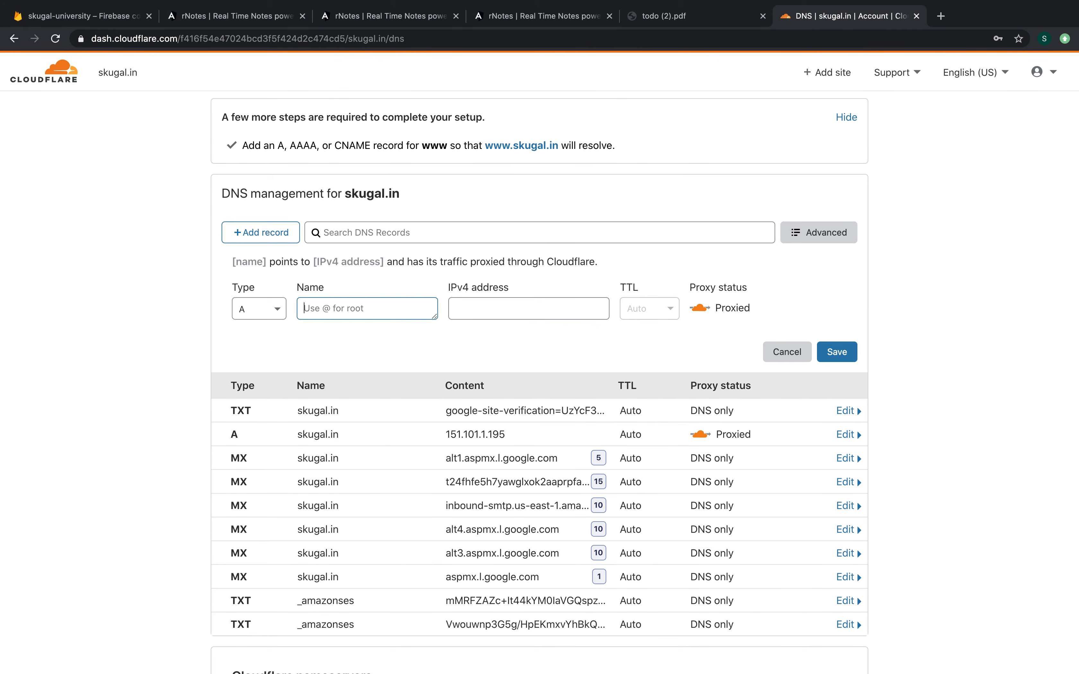
{"action": "type", "text": "@"}
{"action": "left_click", "coordinate": [450, 309]}
{"action": "key", "text": "super+v"}
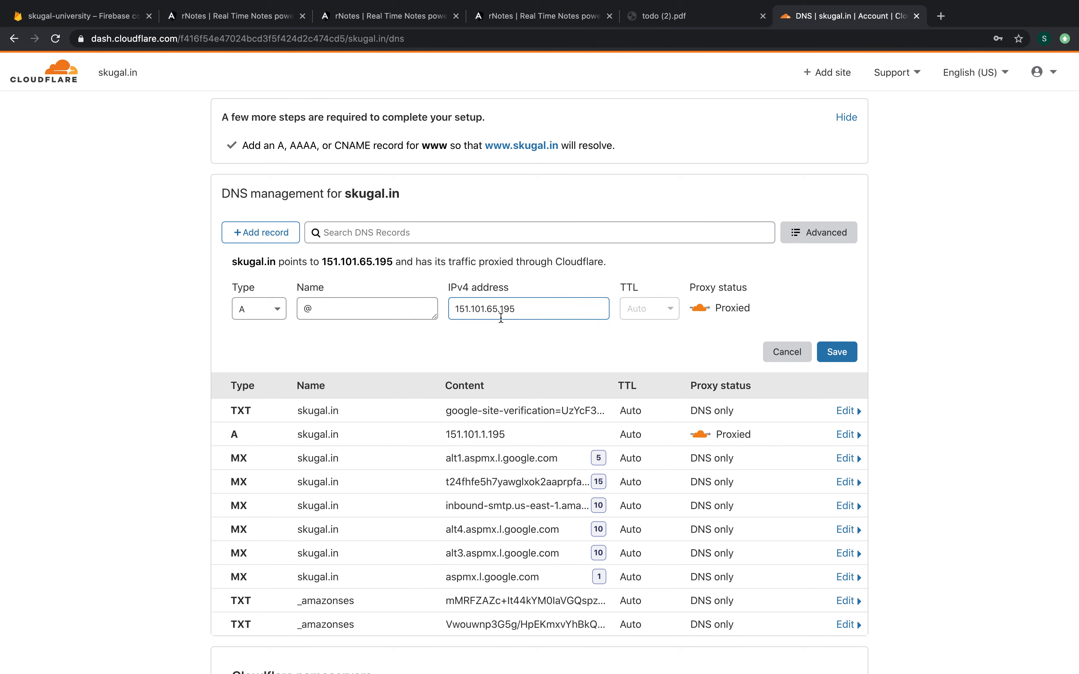
{"action": "left_click", "coordinate": [834, 345]}
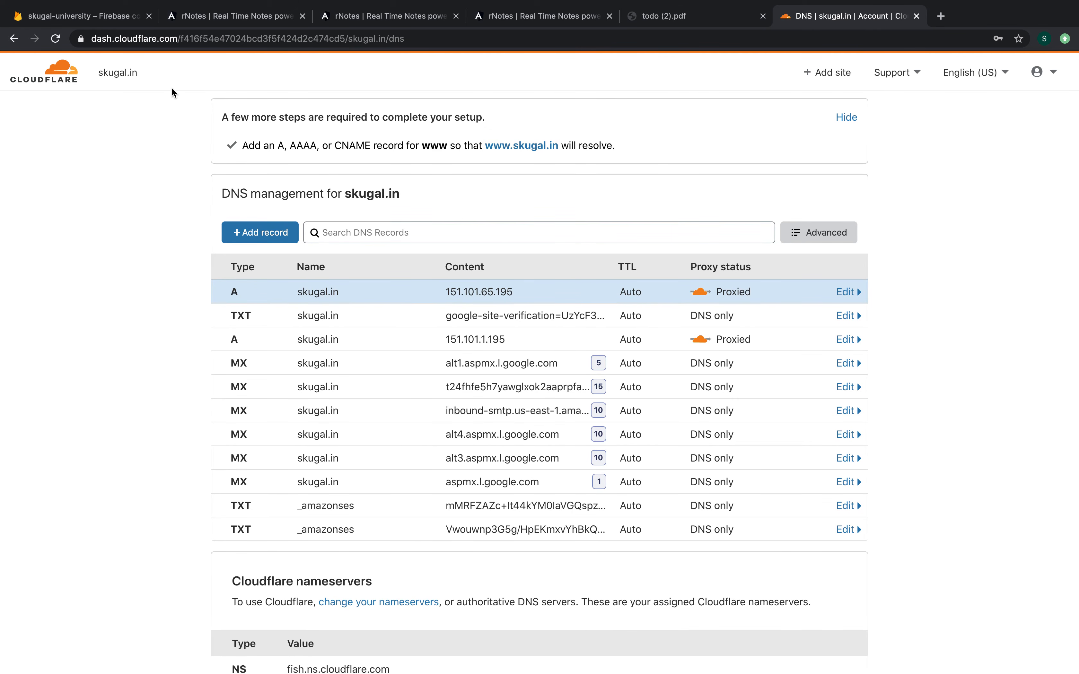
Switch to the Firebase console and finish the custom domain setup for skugal.in
{"action": "left_click", "coordinate": [98, 18]}
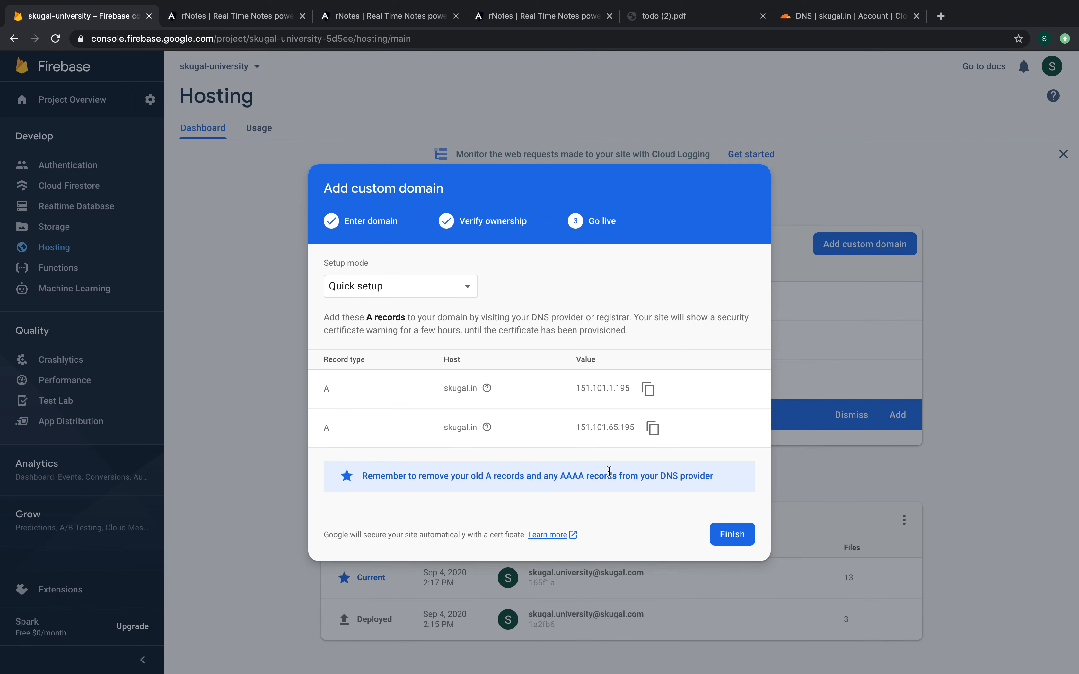
{"action": "left_click", "coordinate": [731, 533]}
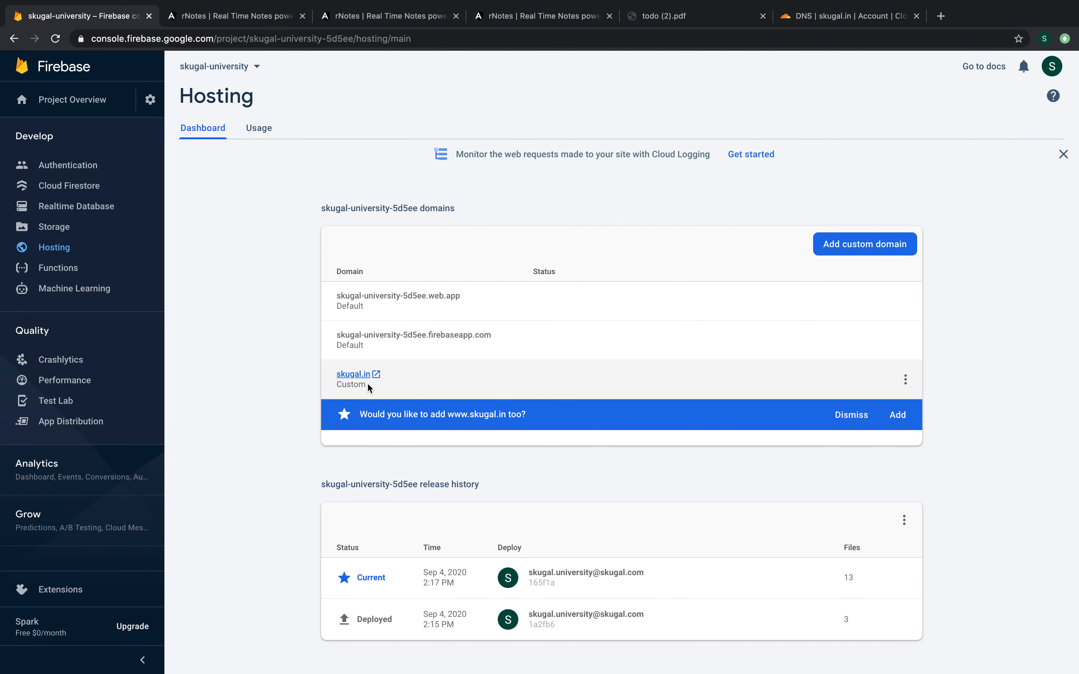
Switch to the Cloudflare DNS page for skugal.in and delete the first of the two _amazonses TXT records
{"action": "left_click", "coordinate": [881, 16]}
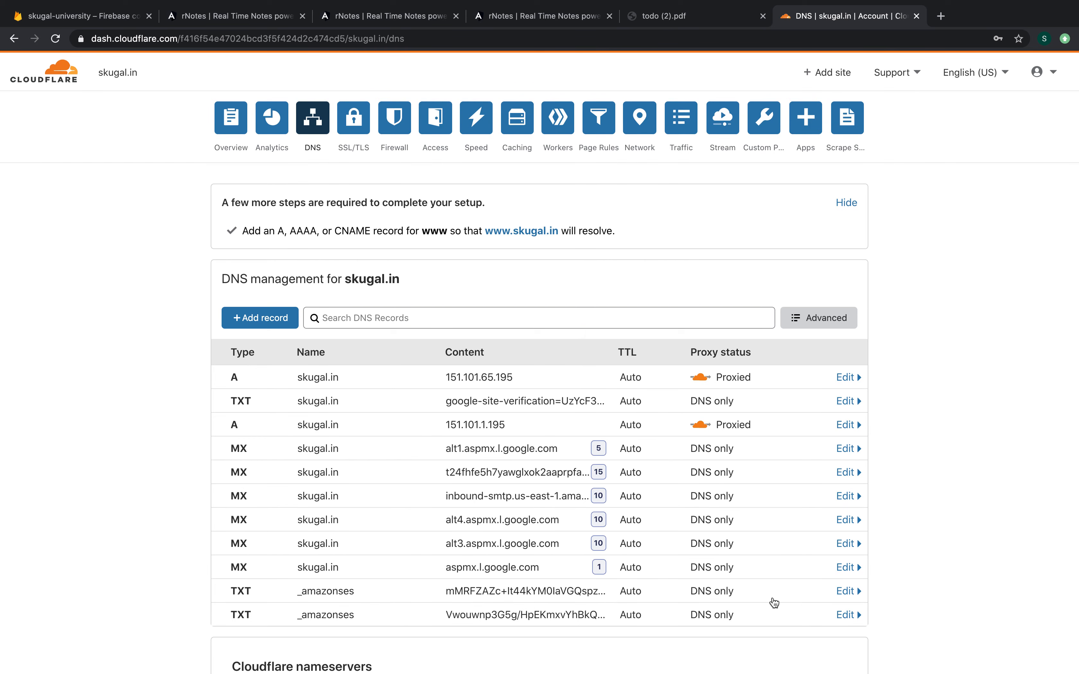
{"action": "left_click", "coordinate": [844, 590]}
{"action": "scroll", "coordinate": [837, 607], "scroll_direction": "down", "scroll_amount": 3}
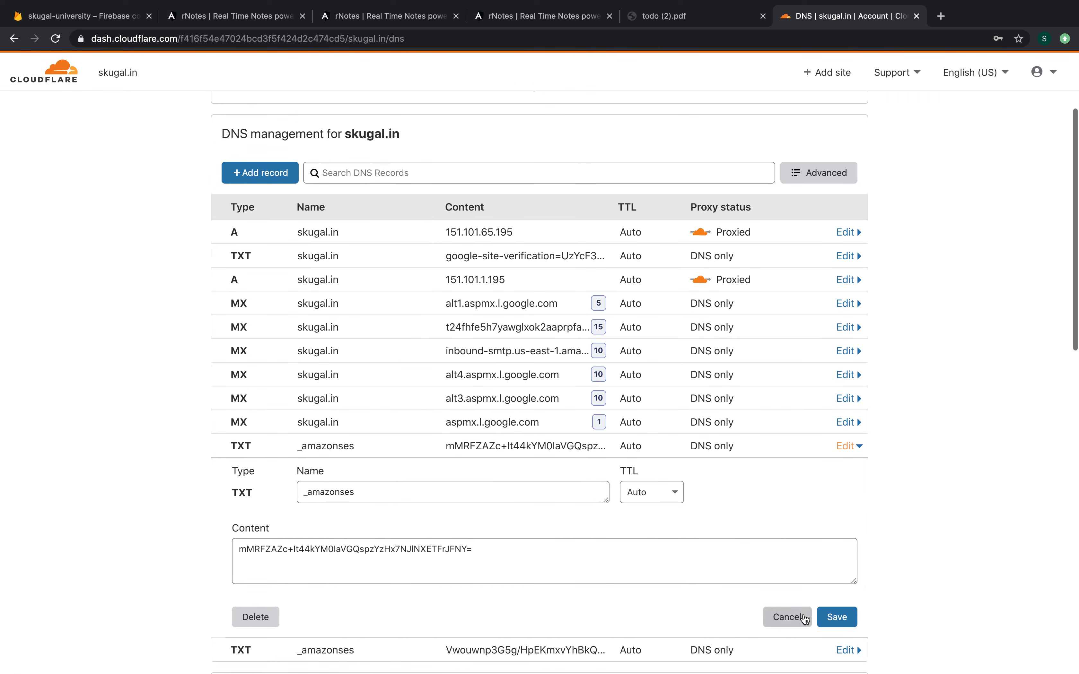
{"action": "left_click", "coordinate": [256, 619]}
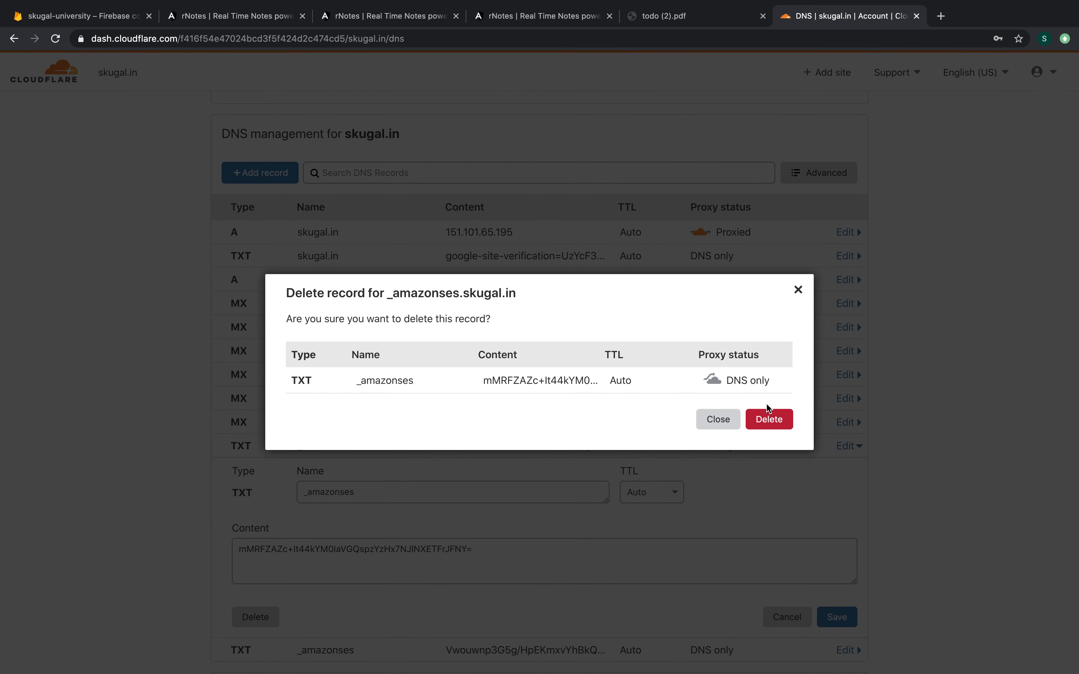
{"action": "scroll", "coordinate": [766, 421], "scroll_direction": "down", "scroll_amount": 3}
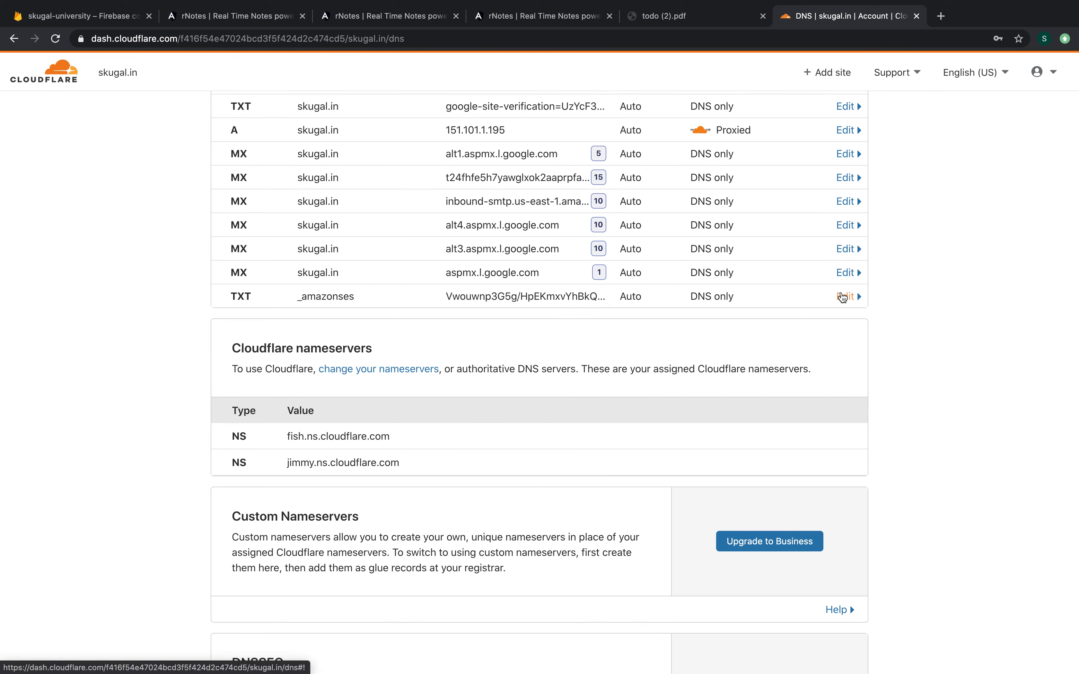
Save the MX records for aspmx.l.google.com with priority 1 and alt3.aspmx.l.google.com with priority 10, keeping their existing settings
{"action": "left_click", "coordinate": [843, 274]}
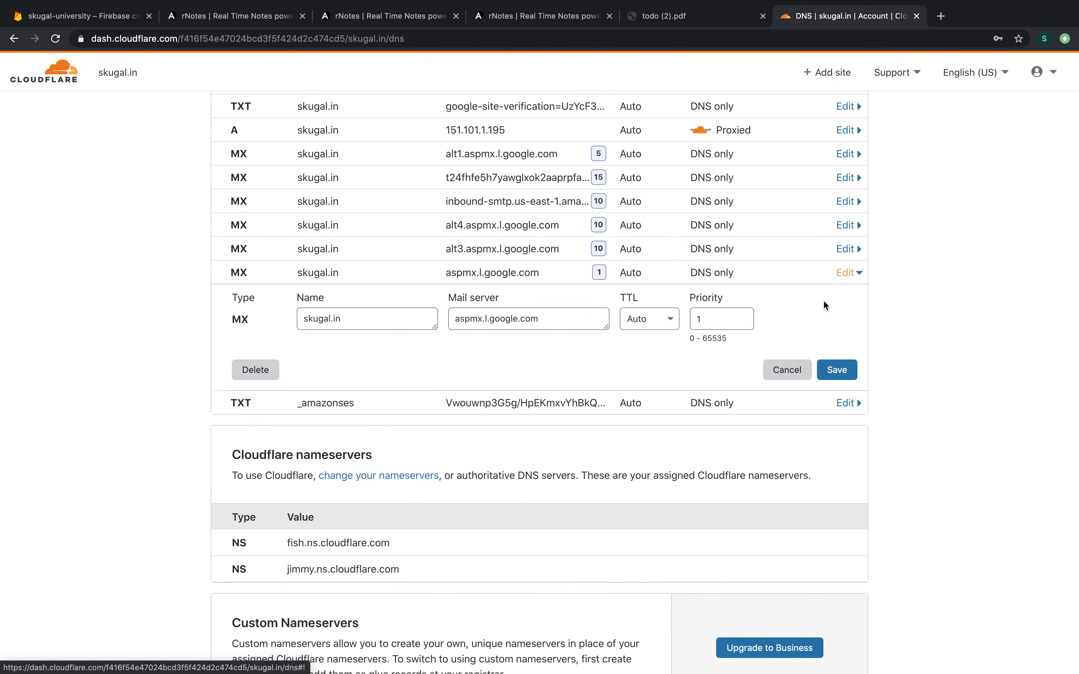
{"action": "left_click", "coordinate": [832, 370]}
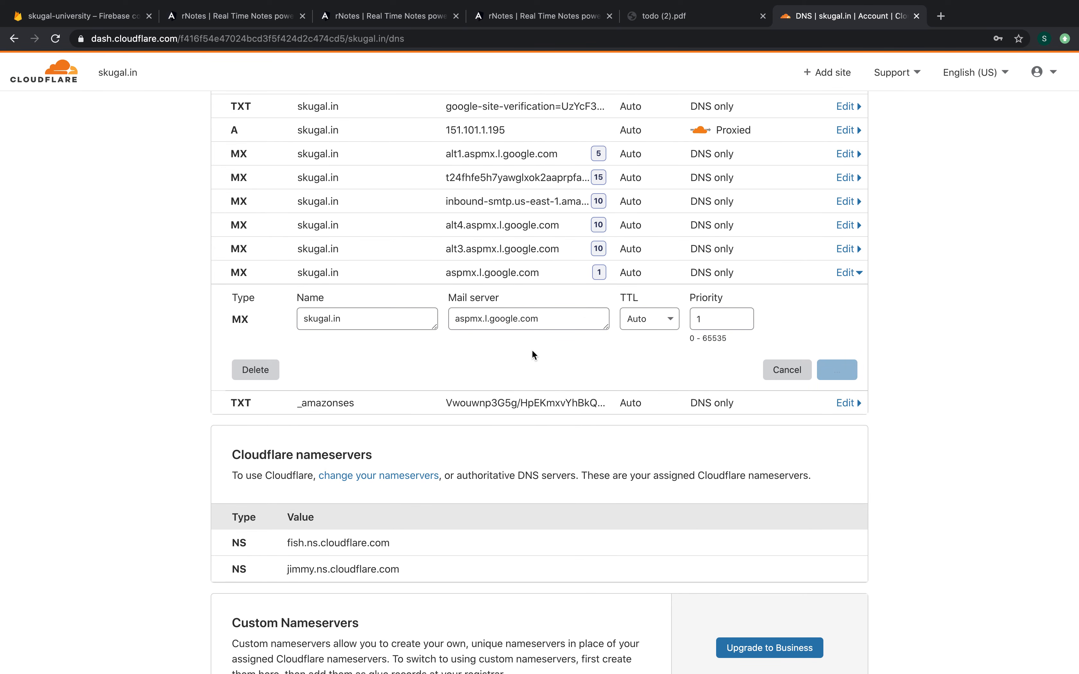
{"action": "left_click", "coordinate": [856, 273]}
{"action": "left_click", "coordinate": [837, 369]}
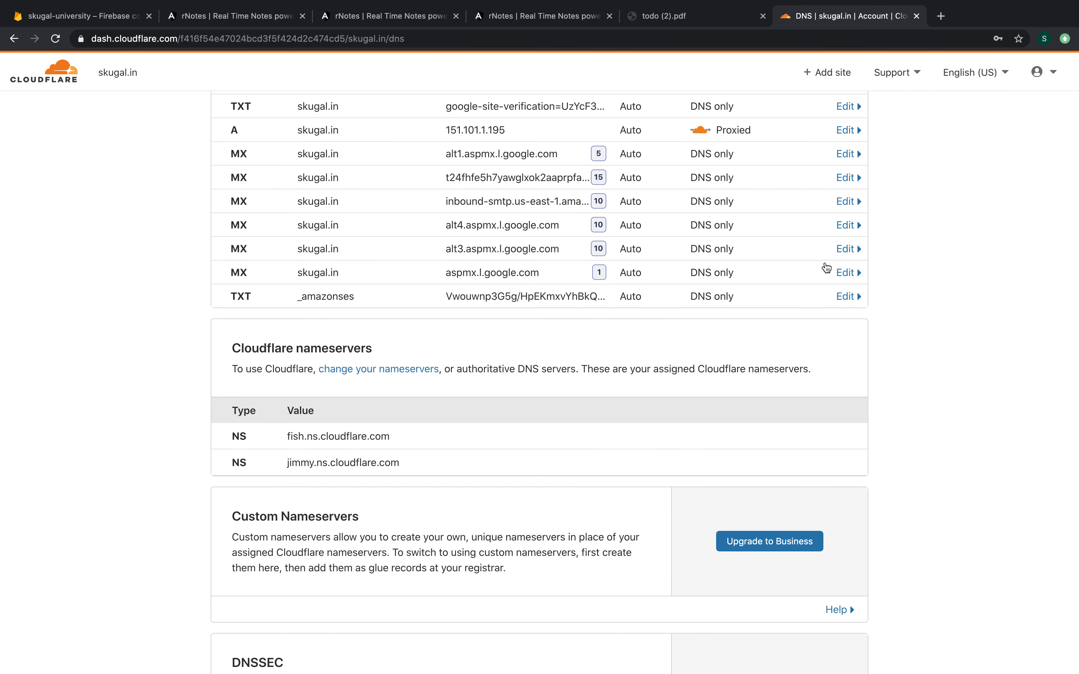
{"action": "left_click", "coordinate": [841, 251]}
{"action": "left_click", "coordinate": [838, 346]}
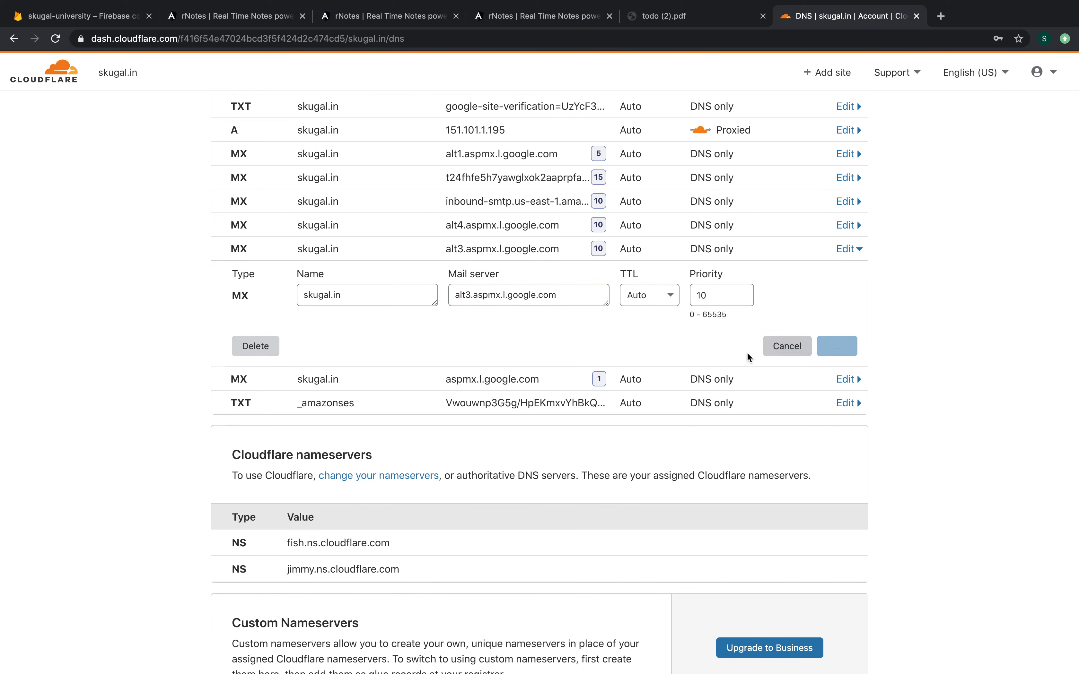
Switch to the Firebase console, open the live skugal.in site from the Hosting domains and look through its rNotes list
{"action": "left_click", "coordinate": [119, 17]}
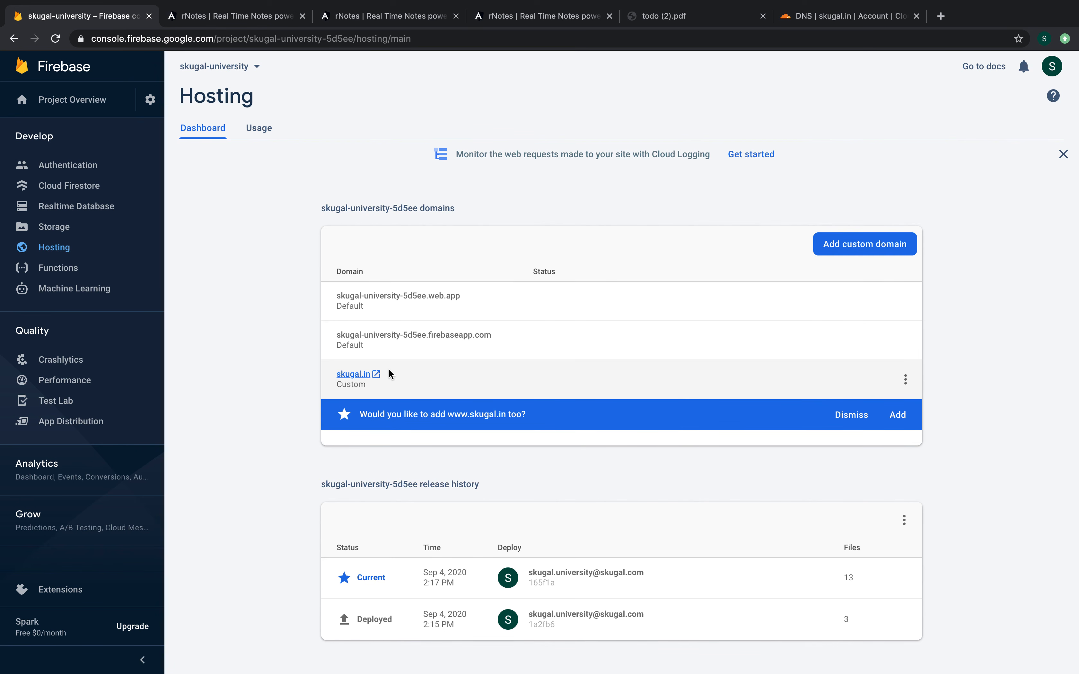
{"action": "left_click", "coordinate": [362, 375]}
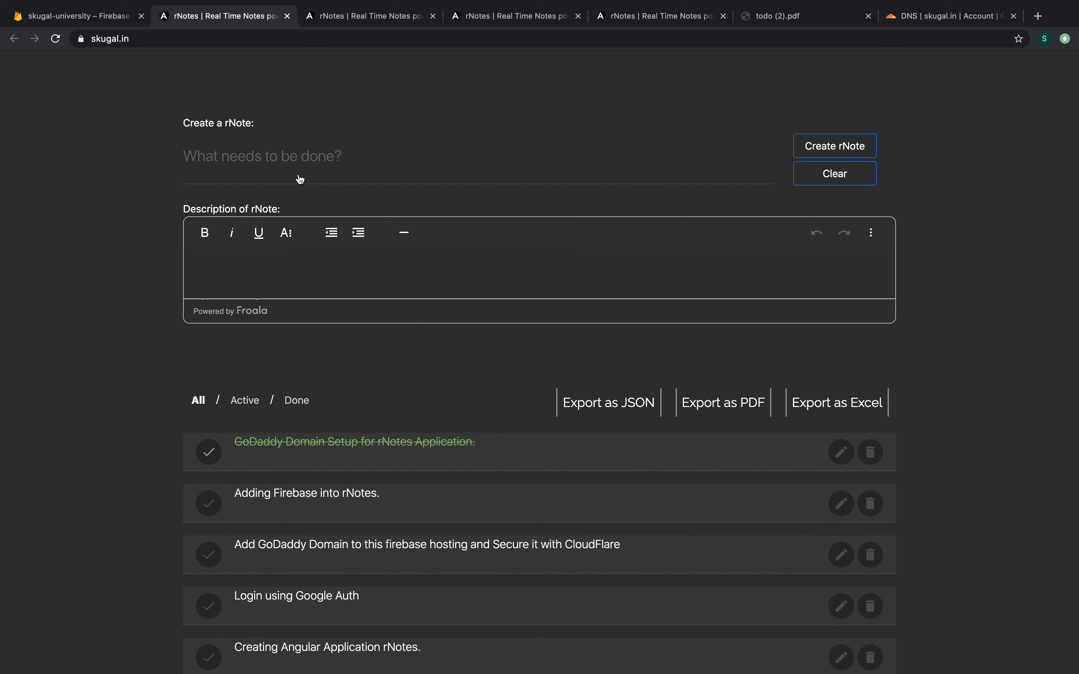
{"action": "scroll", "coordinate": [265, 157], "scroll_direction": "down", "scroll_amount": 5}
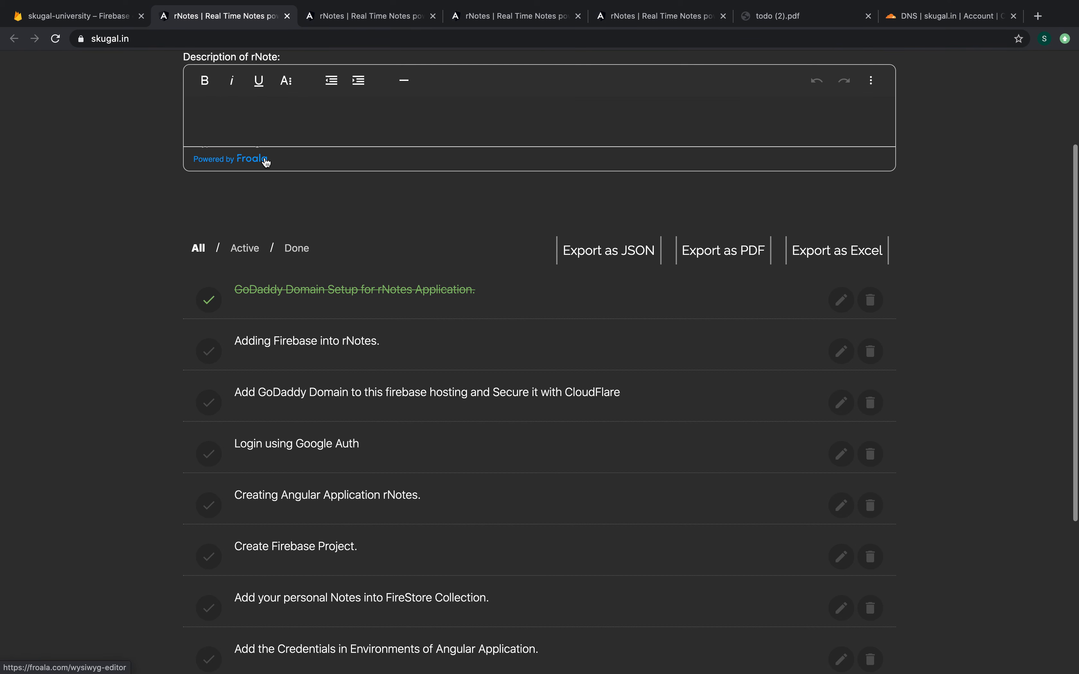
{"action": "scroll", "coordinate": [265, 161], "scroll_direction": "down", "scroll_amount": 1}
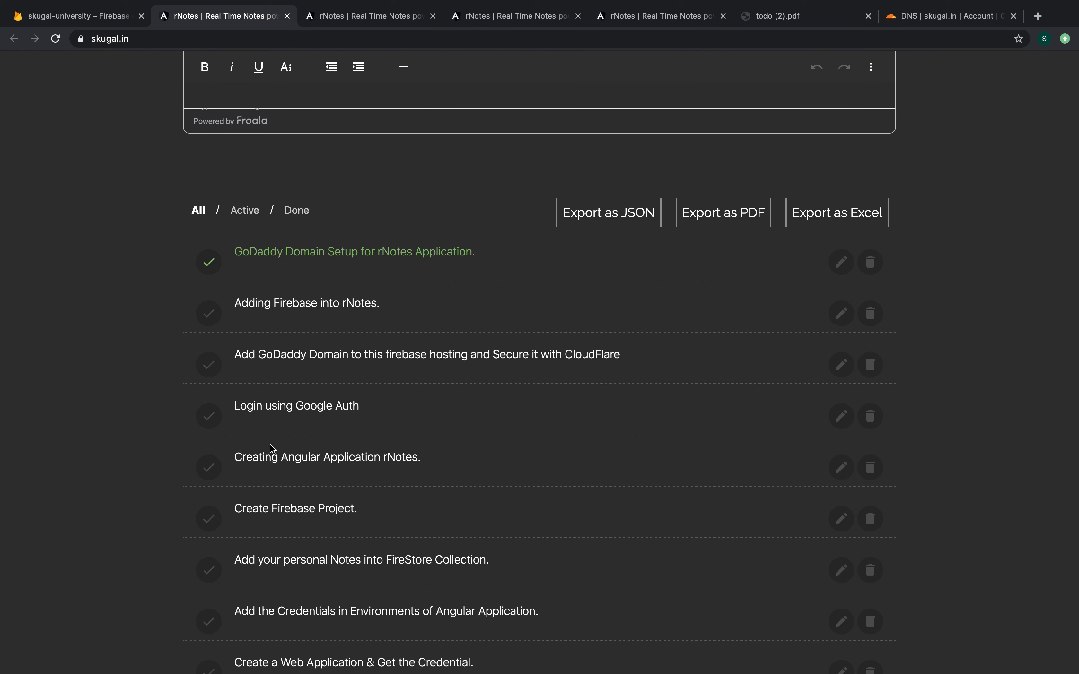
{"action": "scroll", "coordinate": [270, 444], "scroll_direction": "down", "scroll_amount": 6}
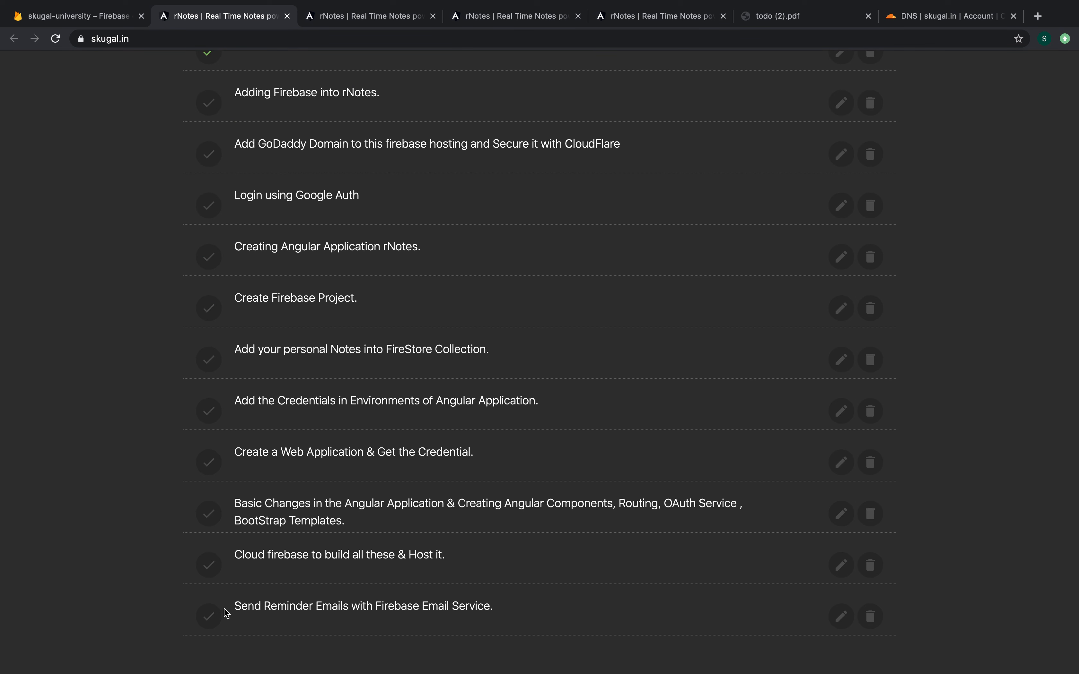
Mark the note "Add GoDaddy Domain to this firebase hosting and Secure it with CloudFlare" as done and filter the list to Done
{"action": "scroll", "coordinate": [224, 611], "scroll_direction": "up", "scroll_amount": 2}
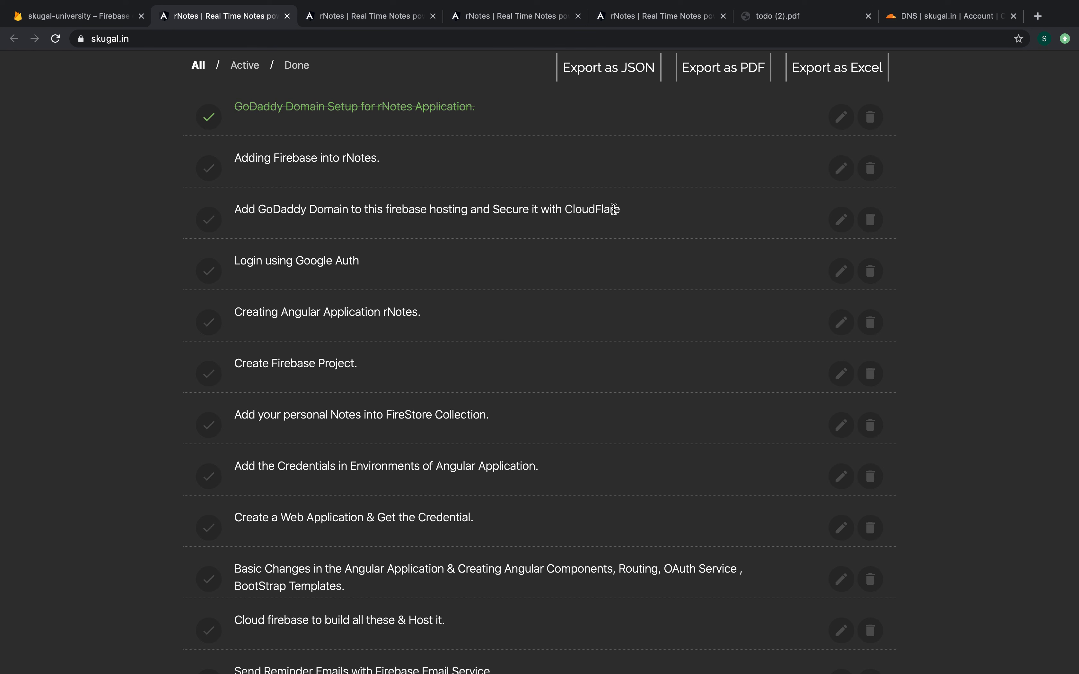
{"action": "left_click", "coordinate": [214, 222]}
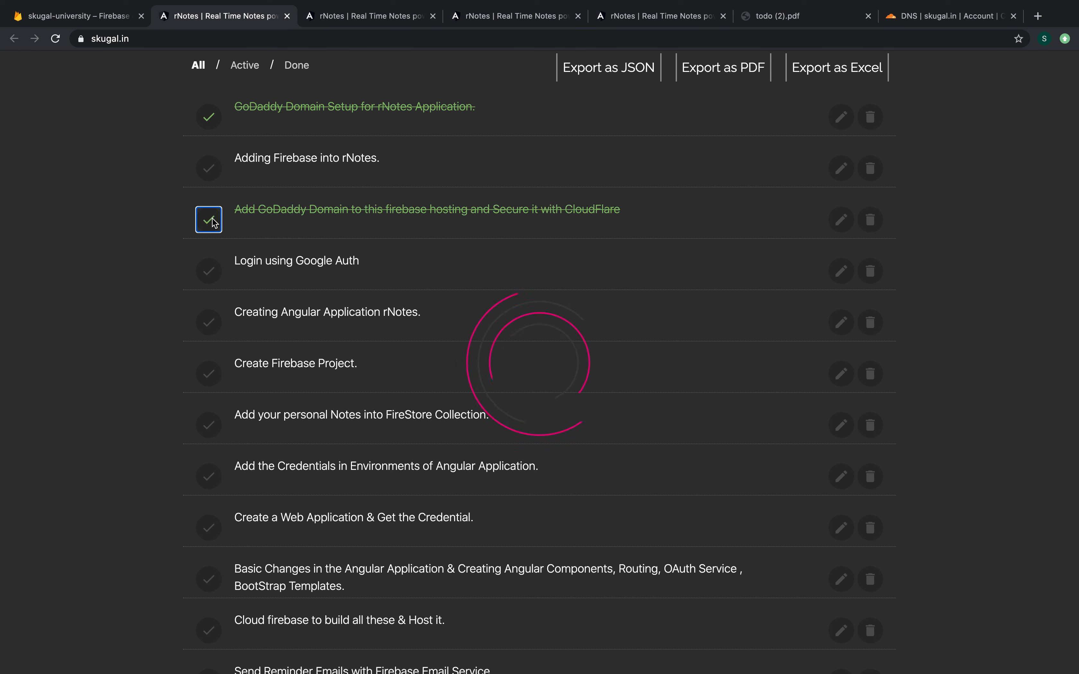
{"action": "scroll", "coordinate": [214, 223], "scroll_direction": "up", "scroll_amount": 1}
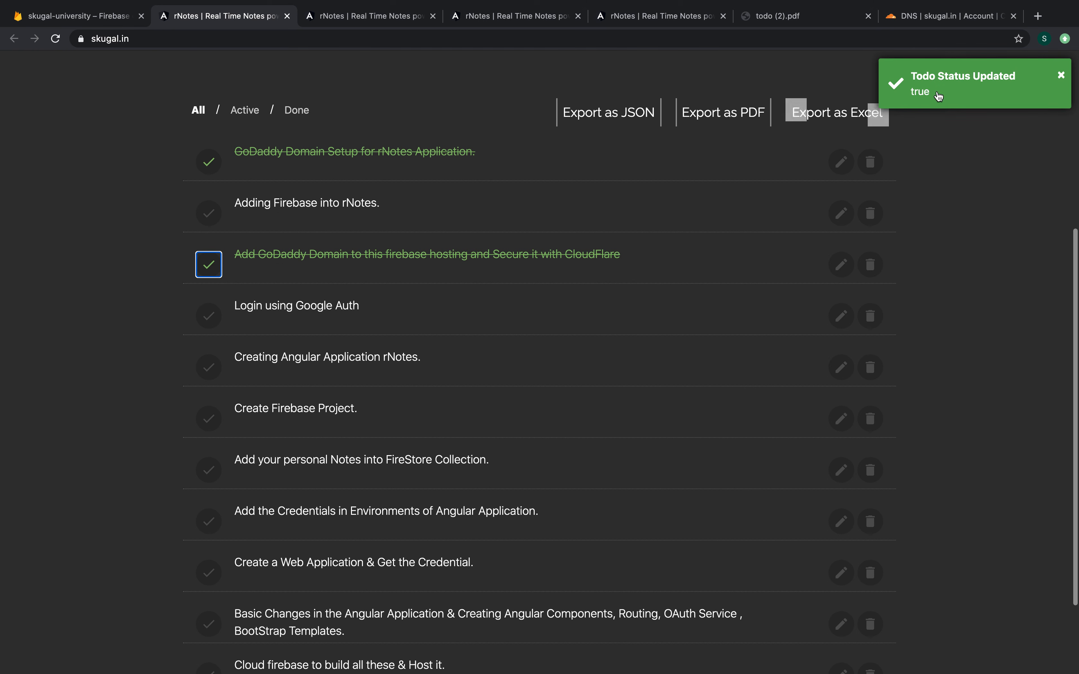
{"action": "scroll", "coordinate": [324, 288], "scroll_direction": "up", "scroll_amount": 1}
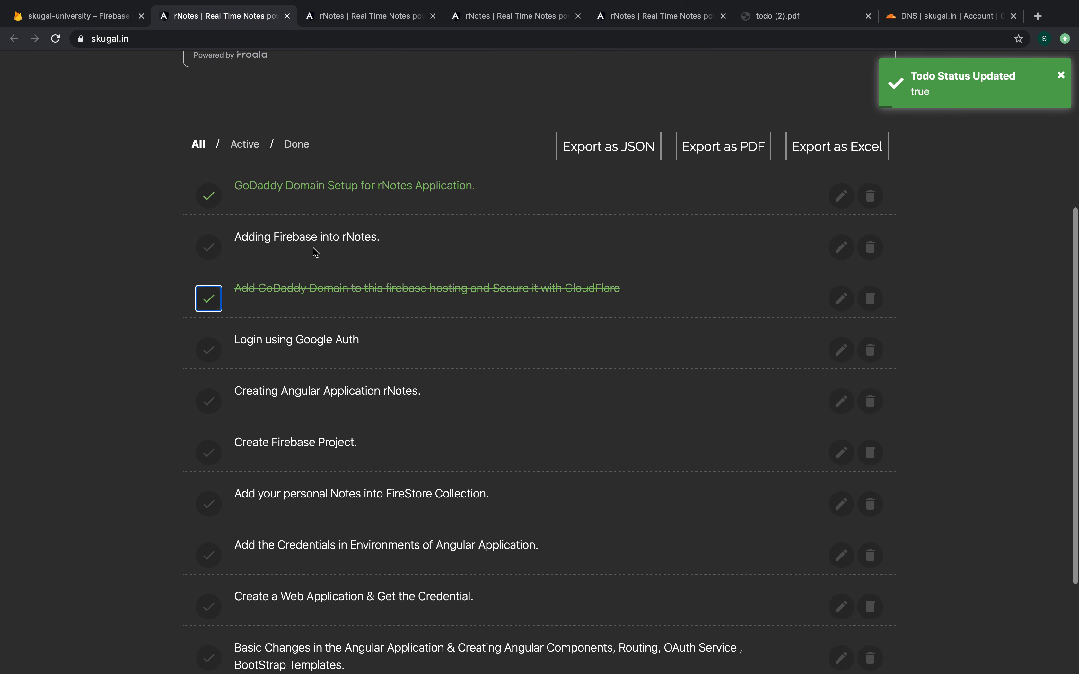
{"action": "left_click", "coordinate": [301, 152]}
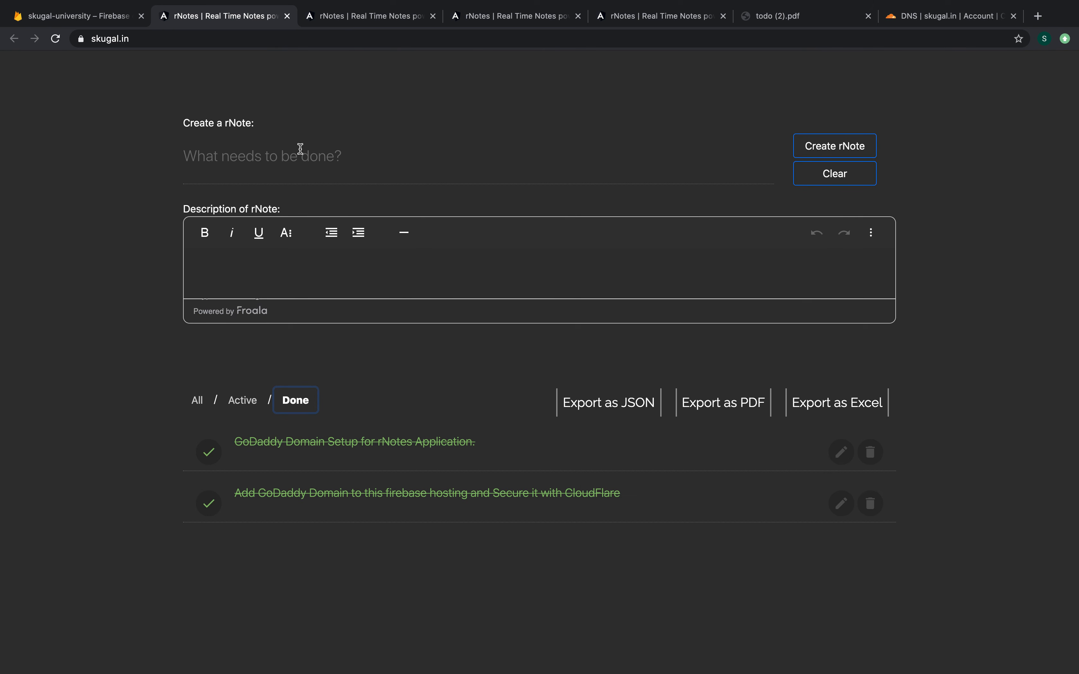